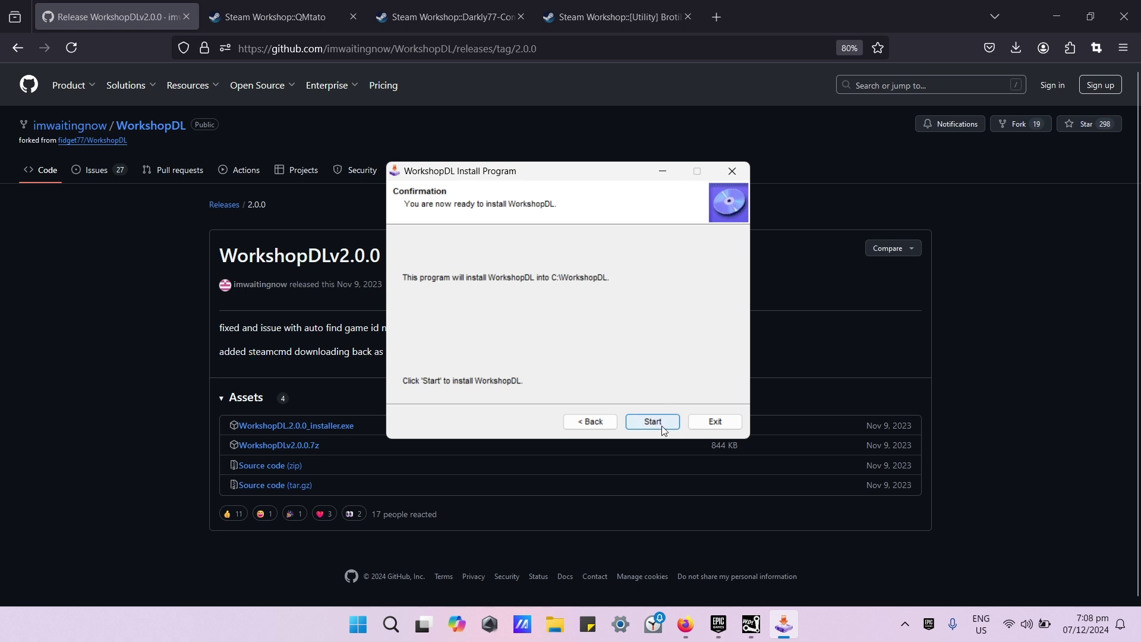
- Install WorkshopDL into C:\WorkshopDL, finish the installer and bring up the WorkshopDL window
click(662, 418)
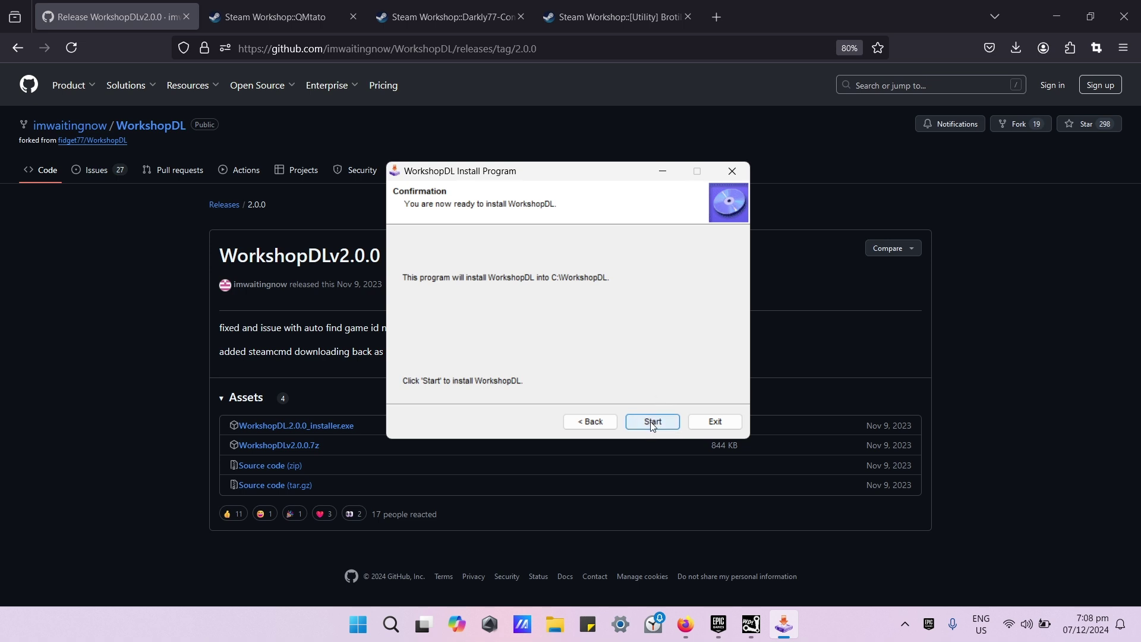
click(637, 423)
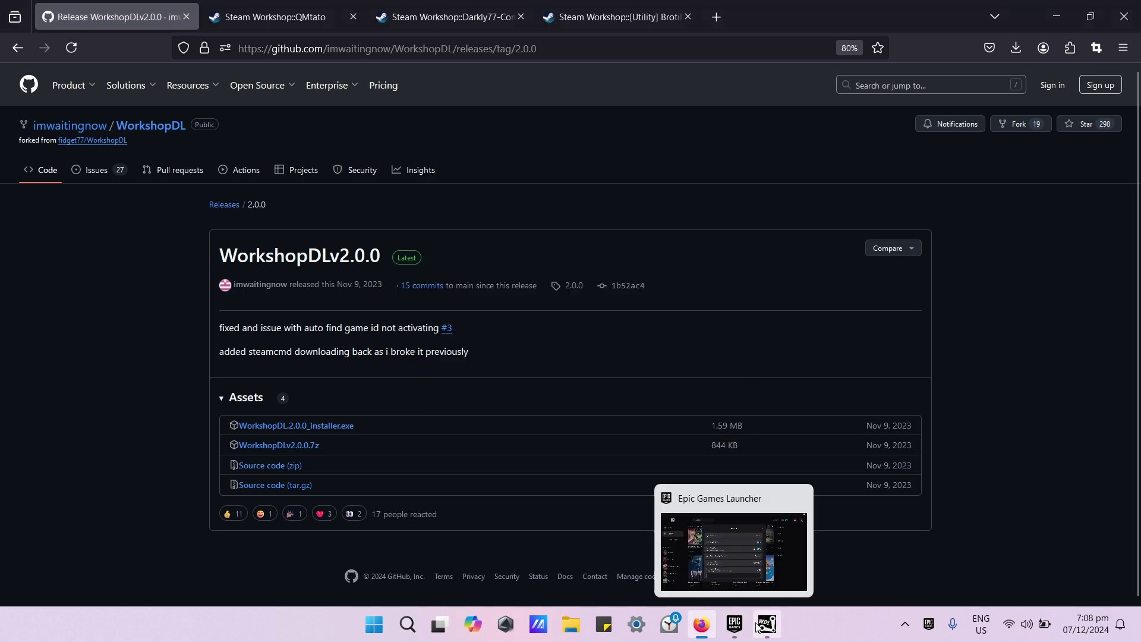
click(767, 627)
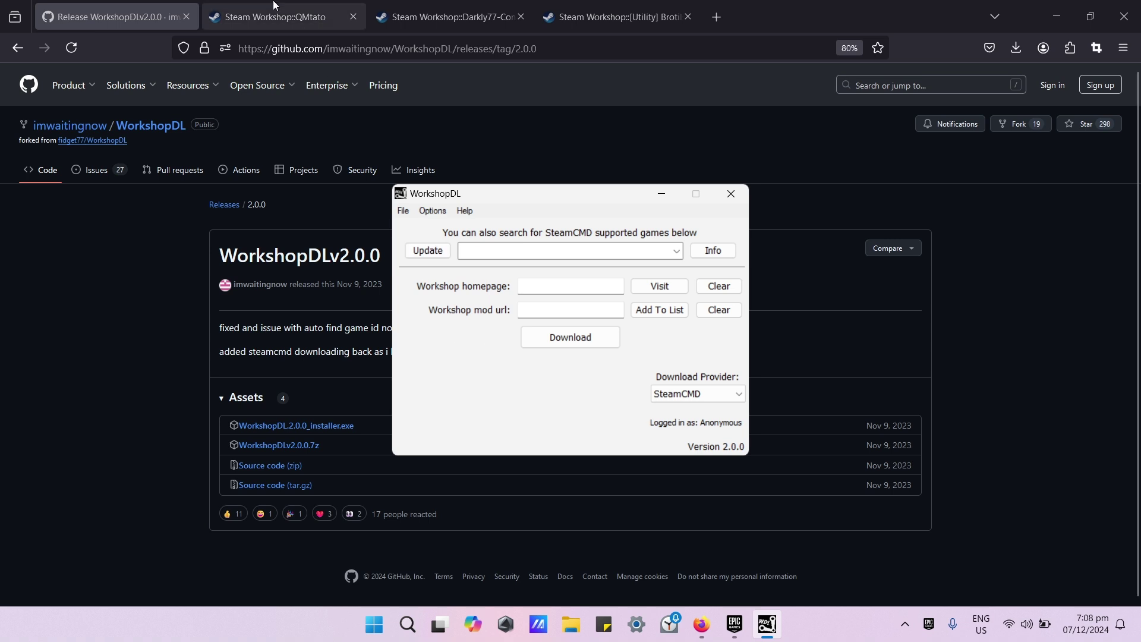
- Examine the QMtato mod's Steam Workshop page and browse its preview images at full size
click(320, 6)
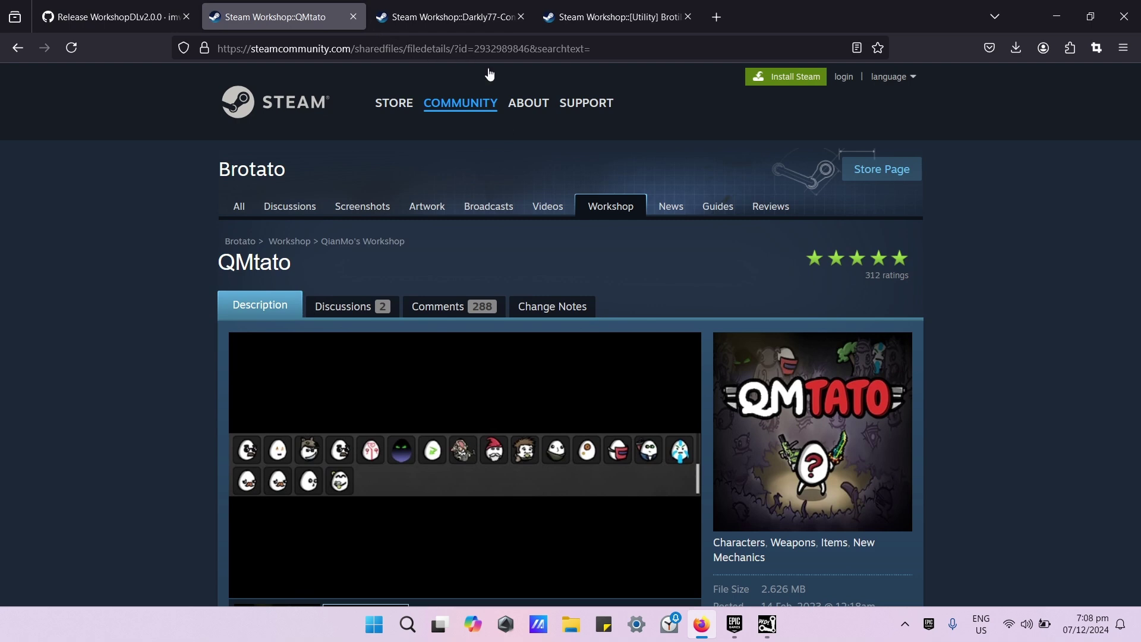
click(502, 421)
click(88, 335)
double_click(298, 265)
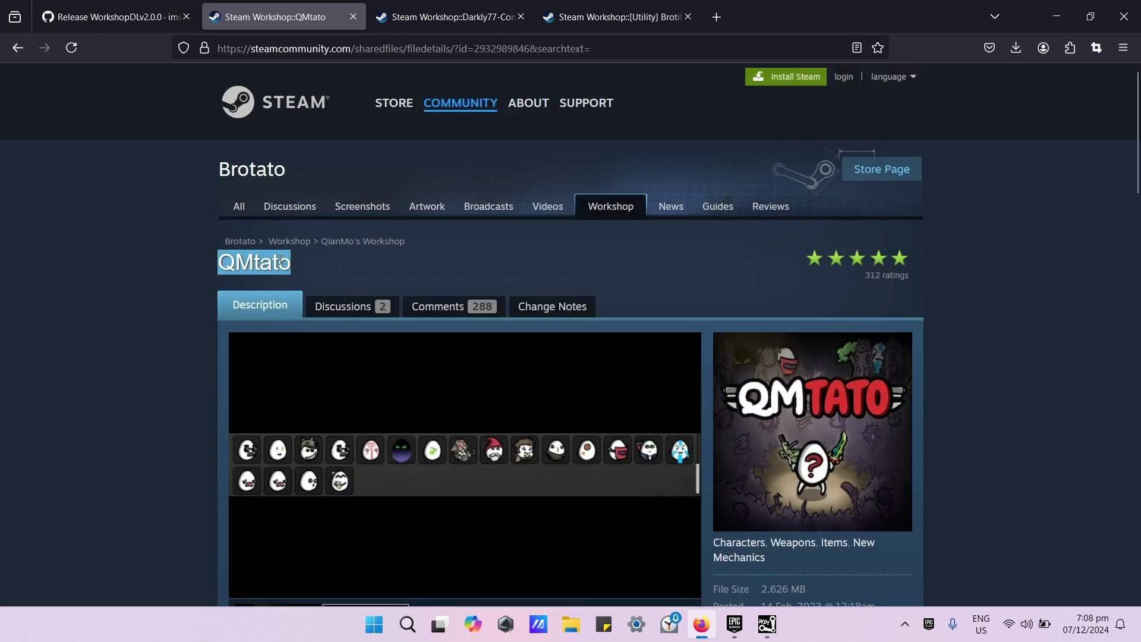
click(421, 448)
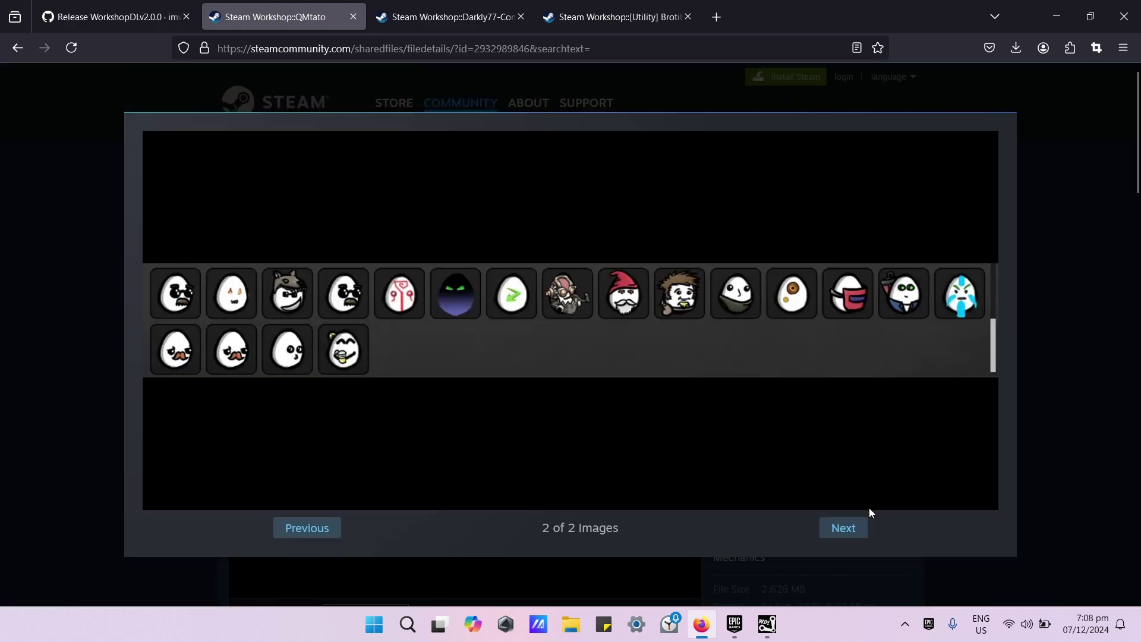
click(855, 532)
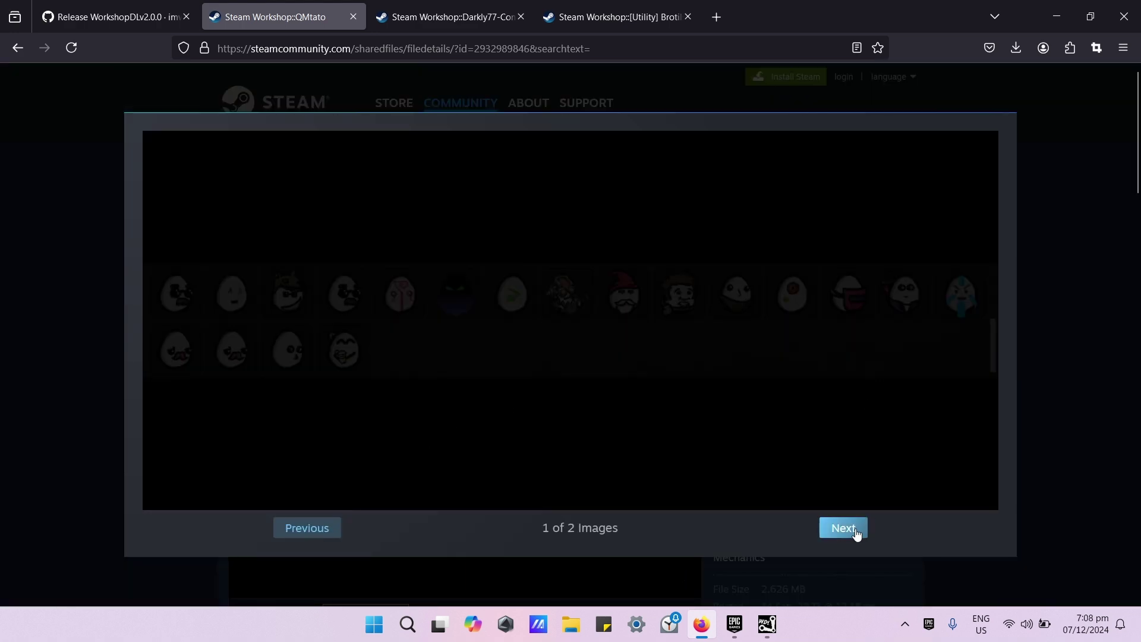
click(856, 532)
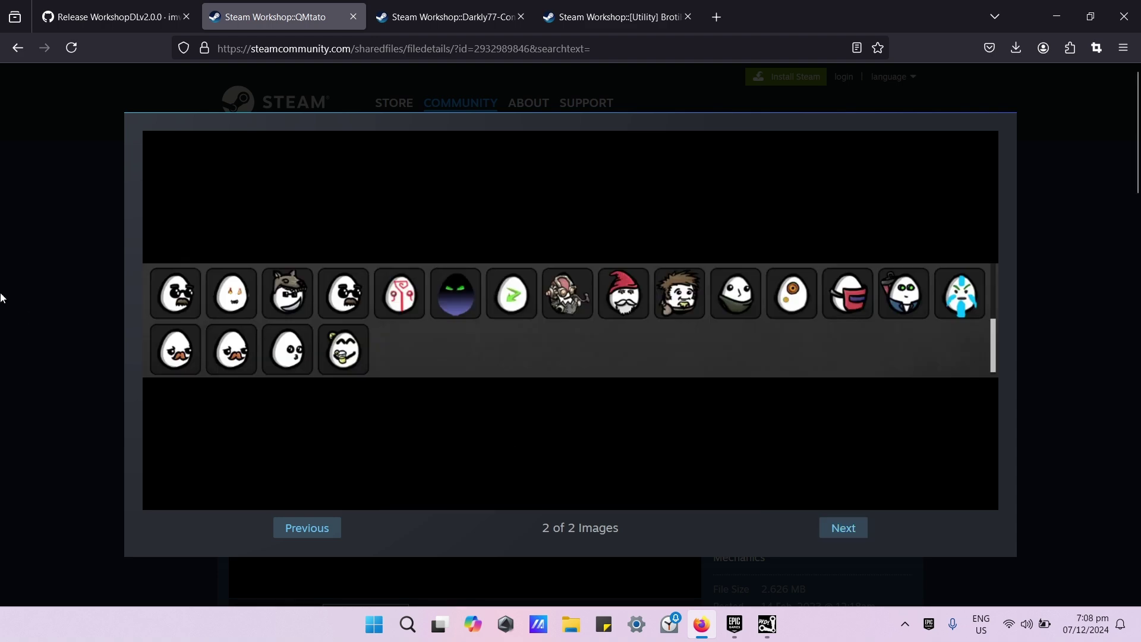
click(1, 297)
- Look at the Workshop pages of the two companion mods, Darkly77-ContentLoader and [Utility] Brotils
click(494, 6)
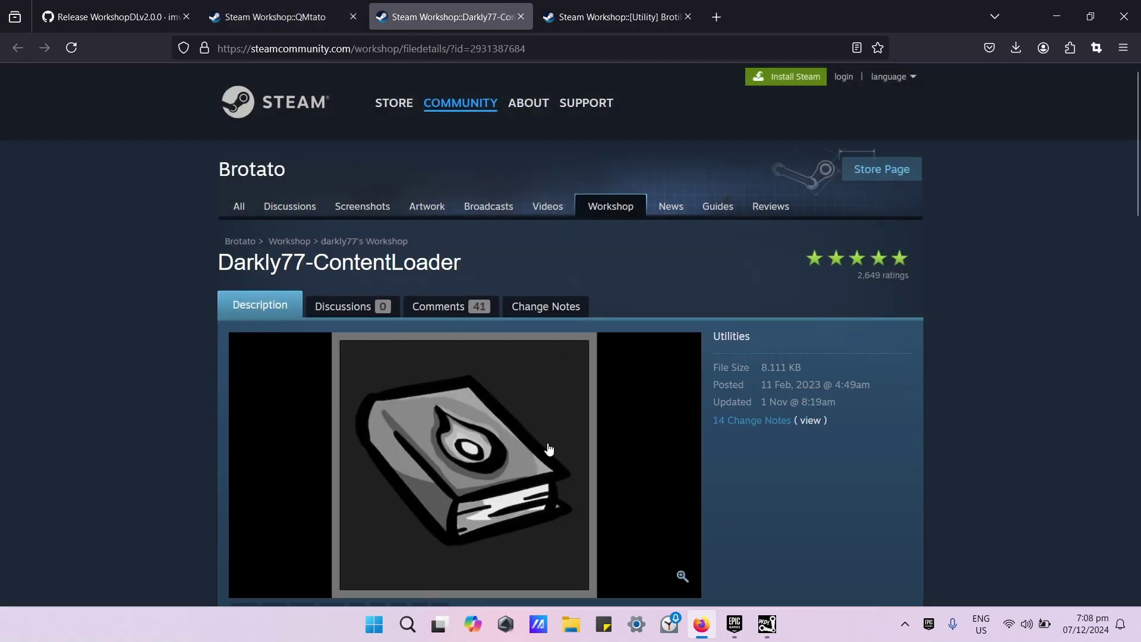
drag(219, 262, 461, 262)
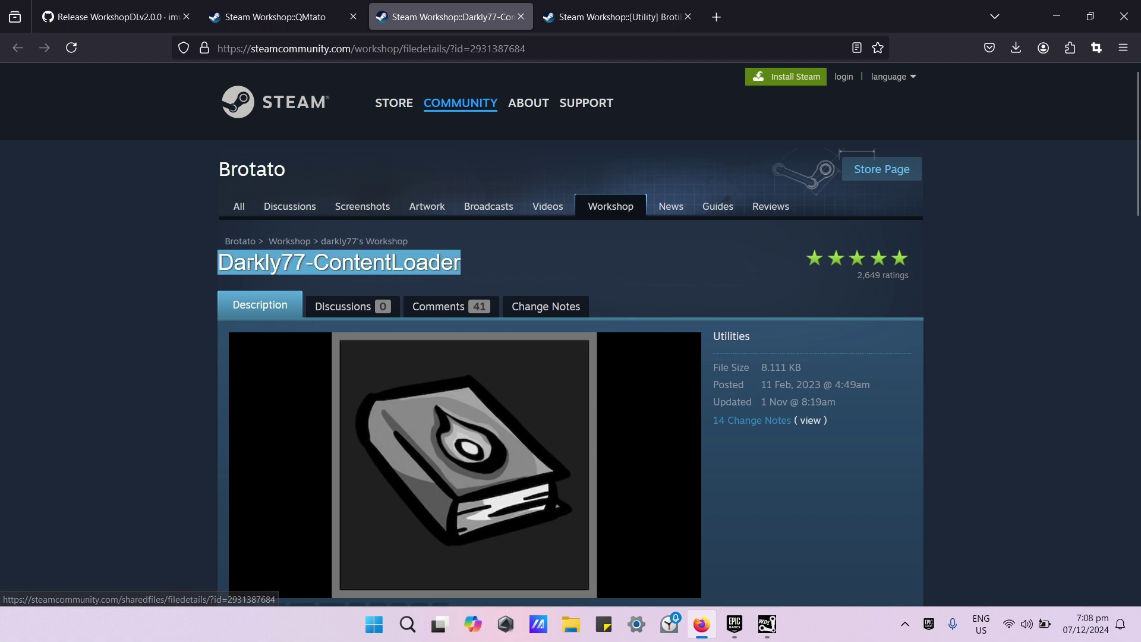
key(ctrl+Tab)
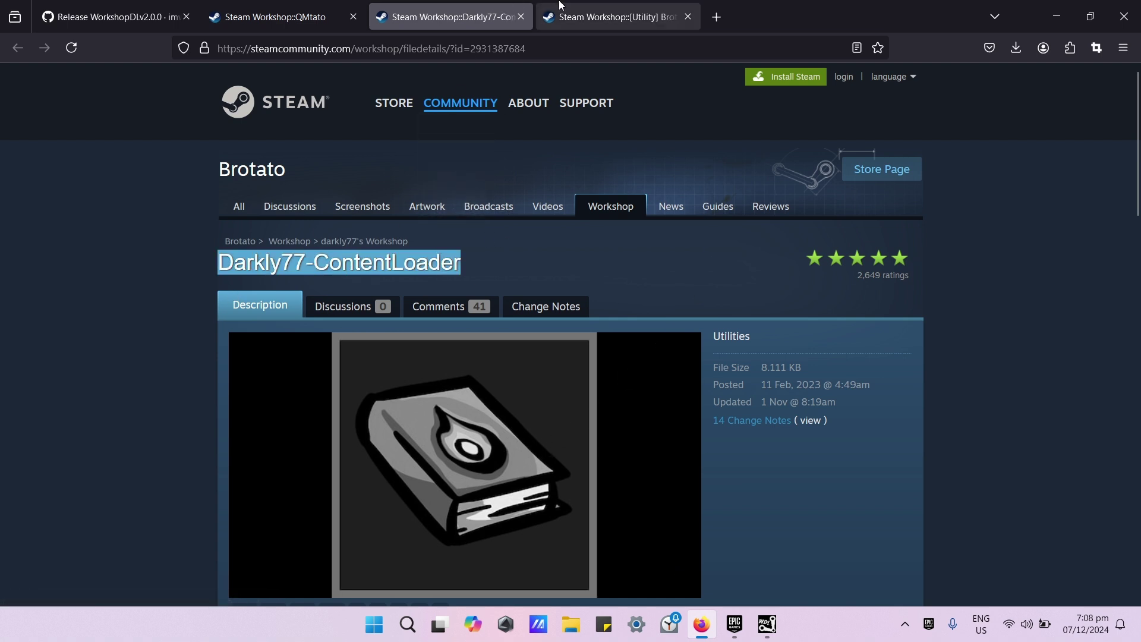
double_click(306, 272)
triple_click(307, 272)
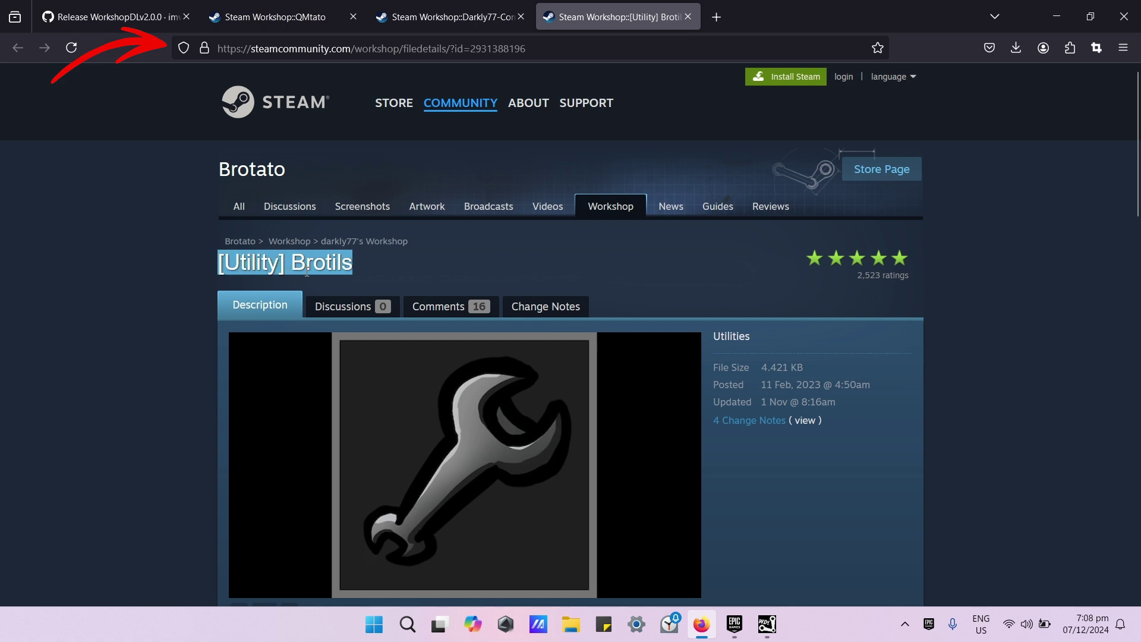
- Copy the QMtato Workshop page URL into WorkshopDL as the mod URL and add the mod to the download list
click(270, 15)
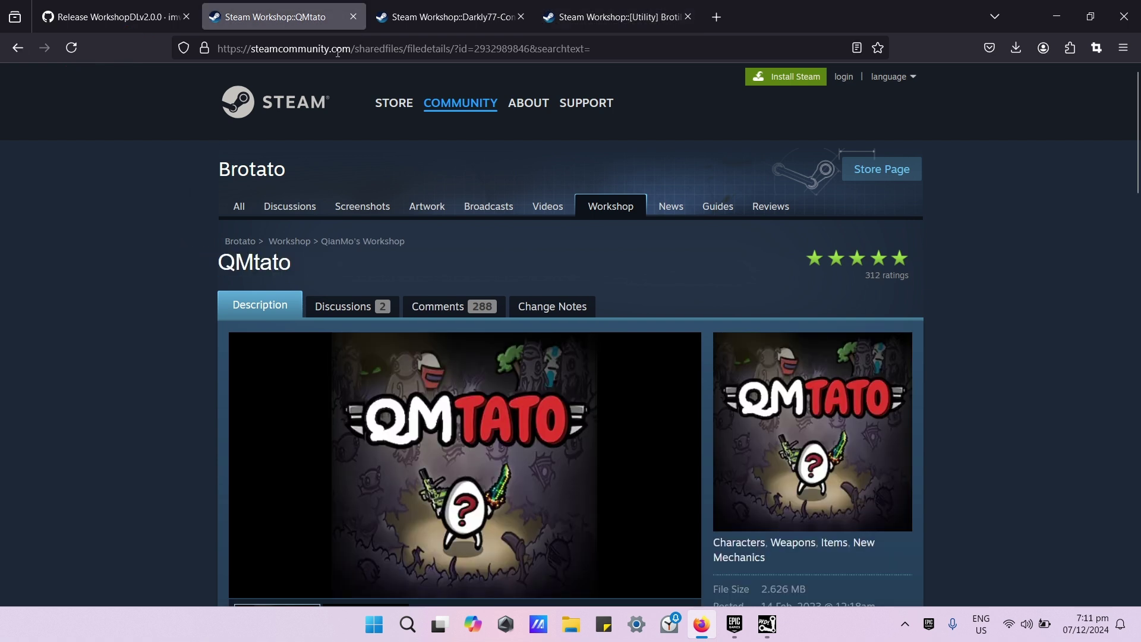
click(338, 52)
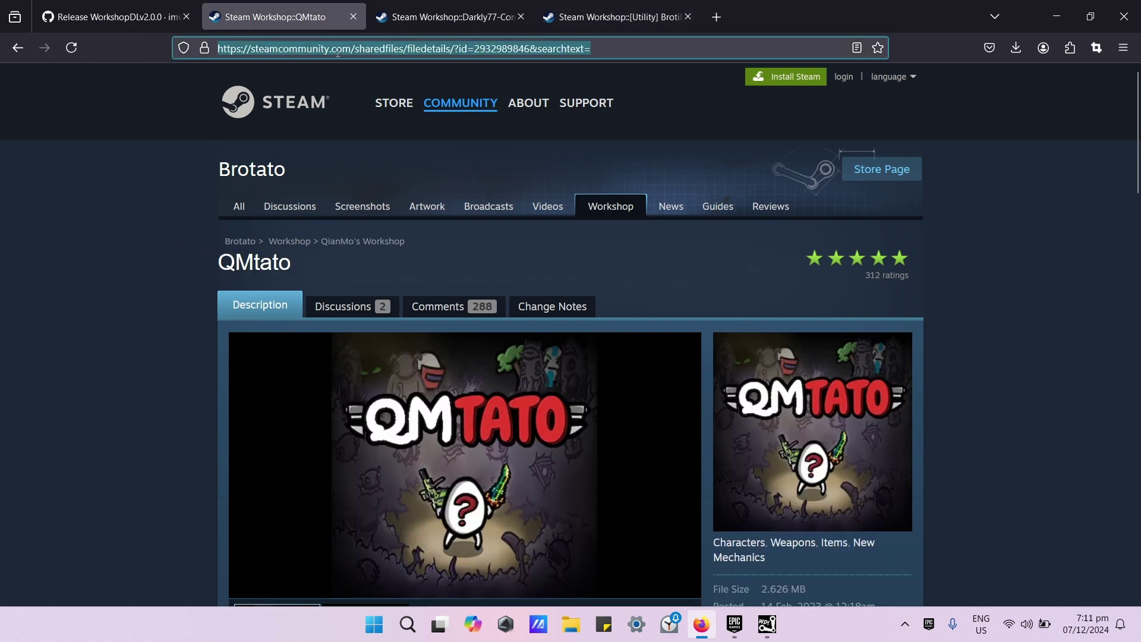
right_click(338, 54)
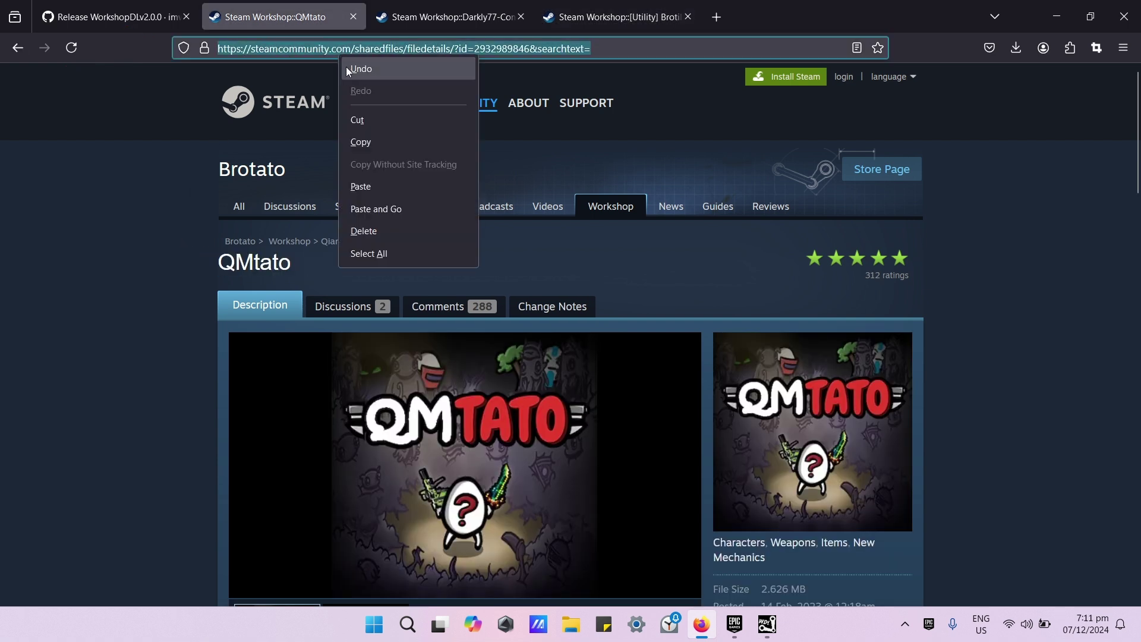
click(372, 136)
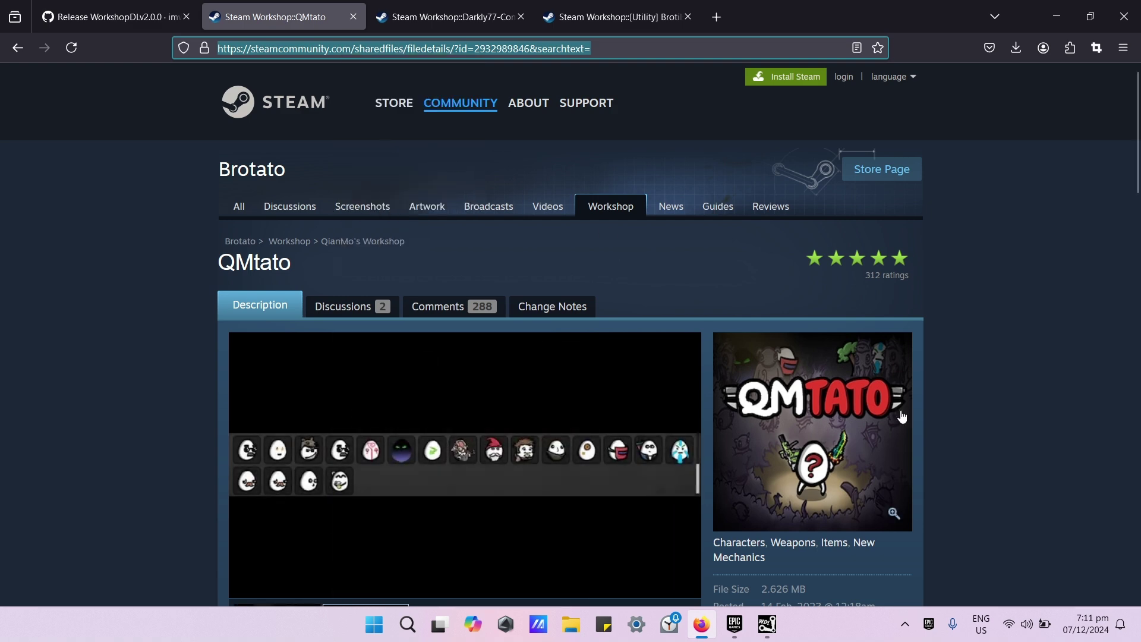
click(775, 635)
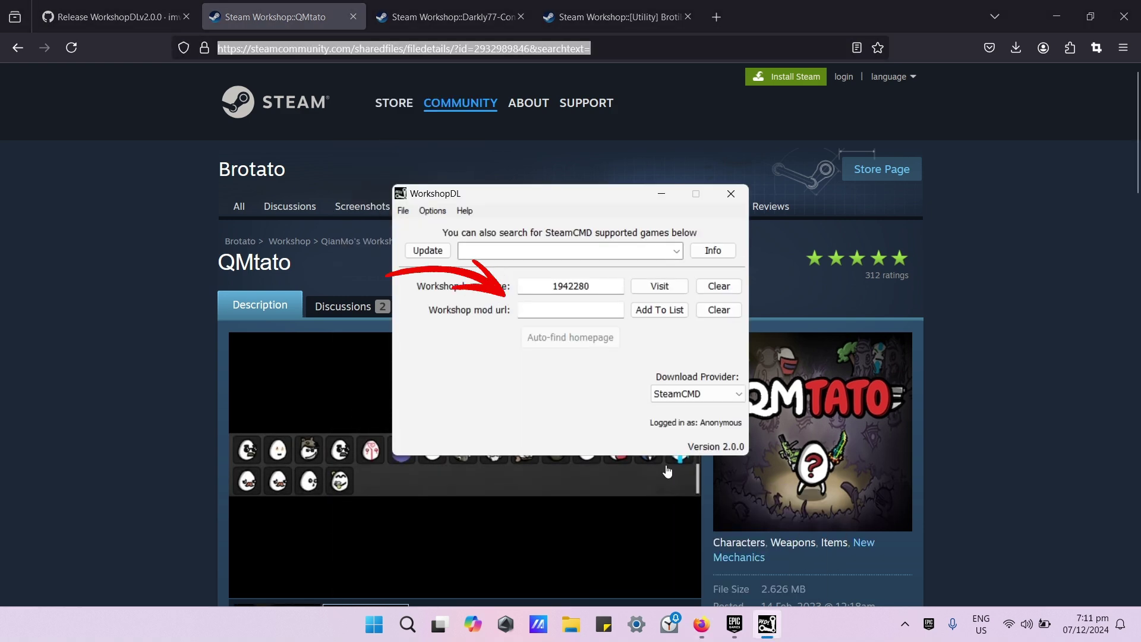
click(600, 310)
right_click(602, 309)
click(641, 373)
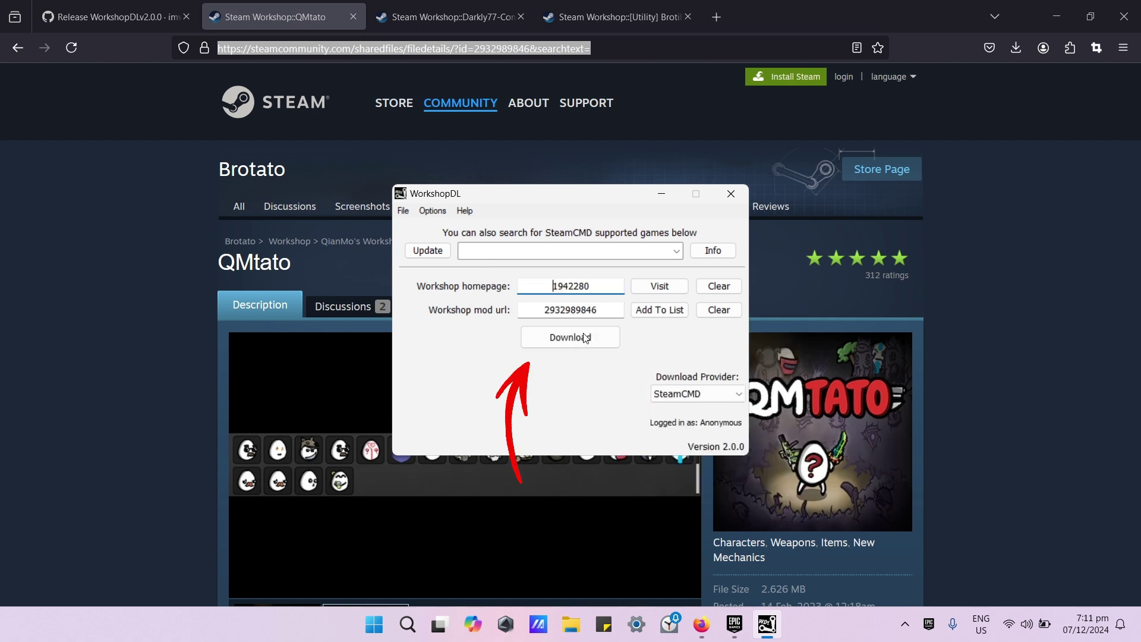
click(658, 309)
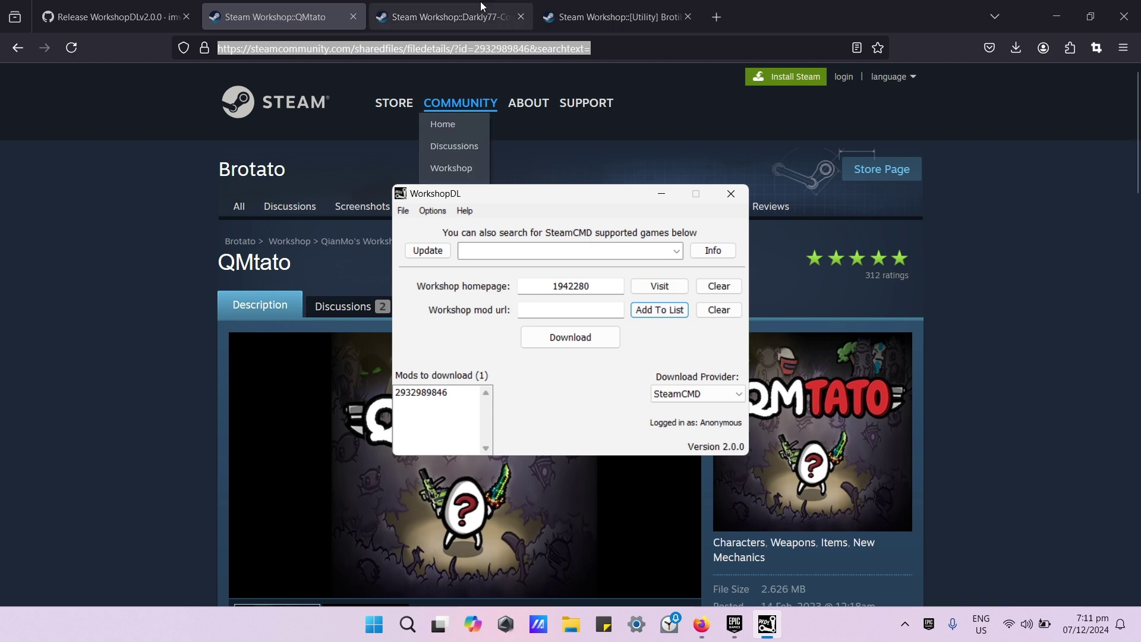
- Add Darkly77-ContentLoader to WorkshopDL's download list using its Workshop page URL, auto-finding the workshop homepage
click(470, 16)
click(494, 42)
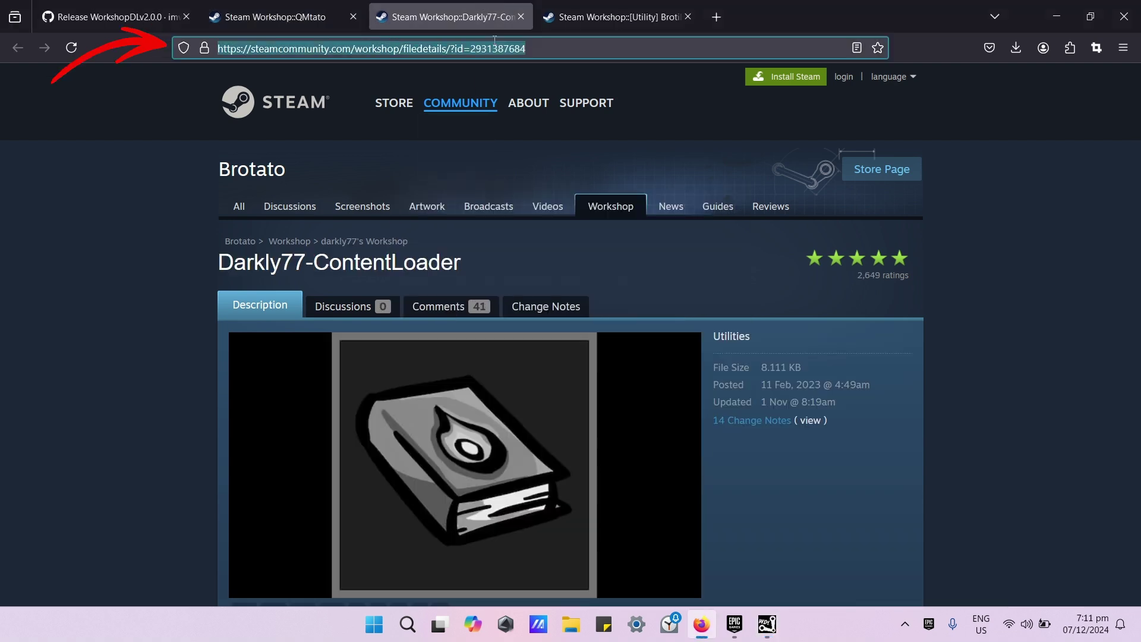
right_click(494, 42)
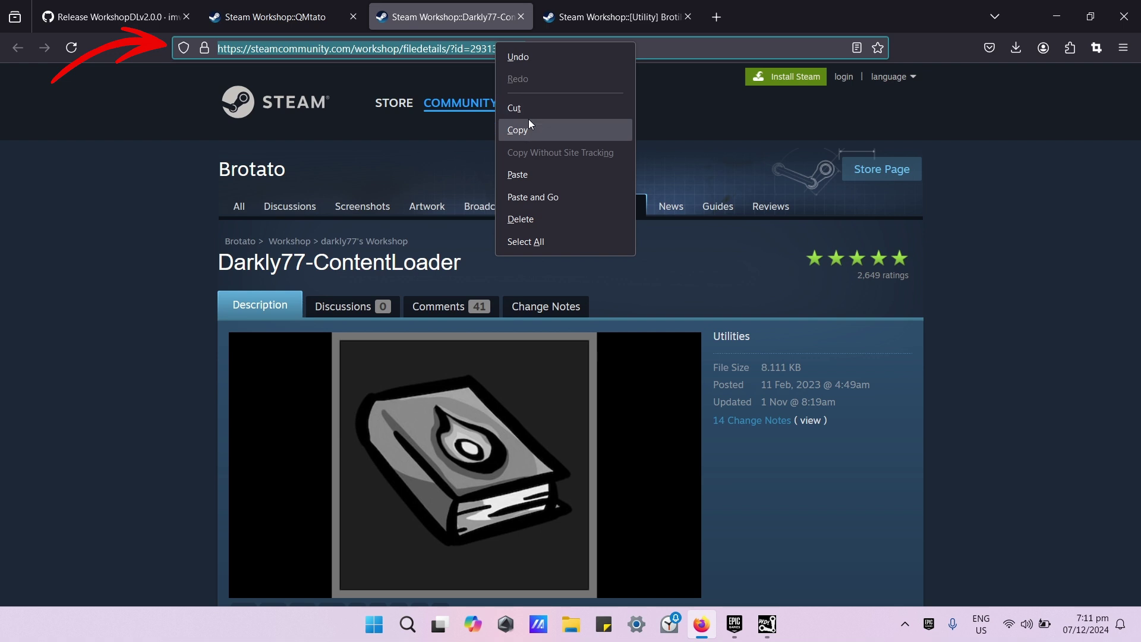
click(529, 119)
click(767, 624)
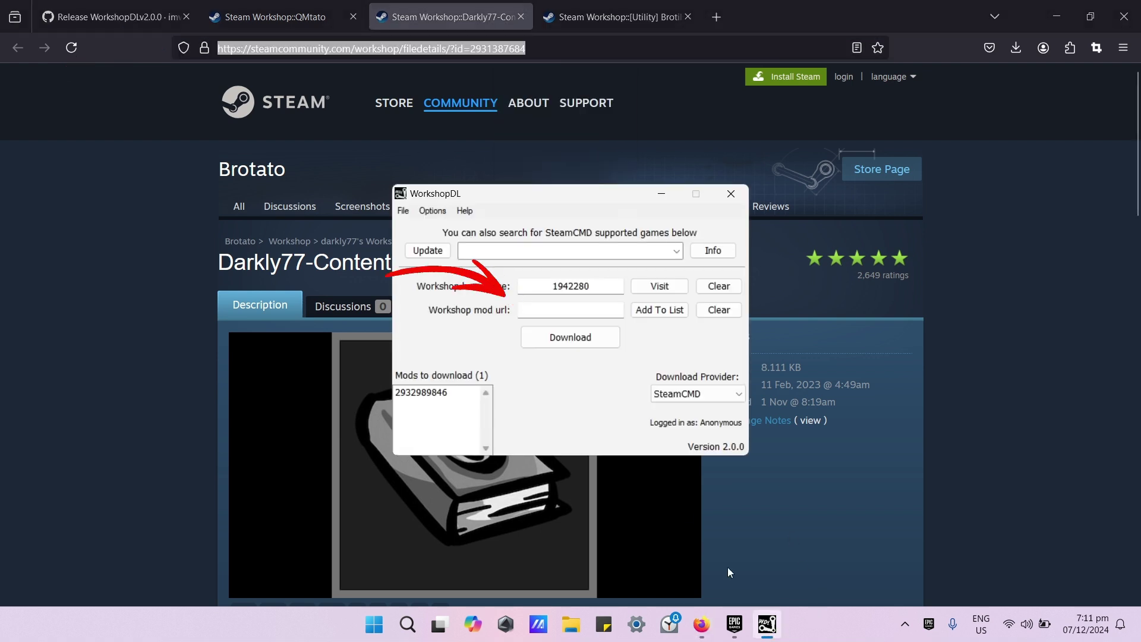
right_click(536, 314)
click(591, 381)
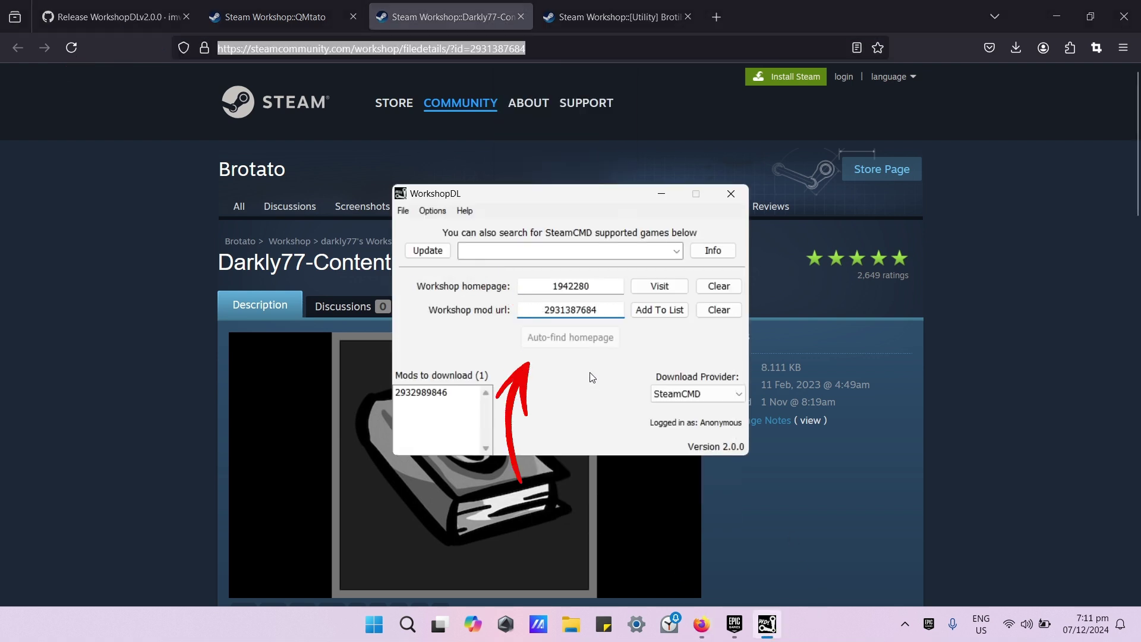
click(575, 337)
click(652, 312)
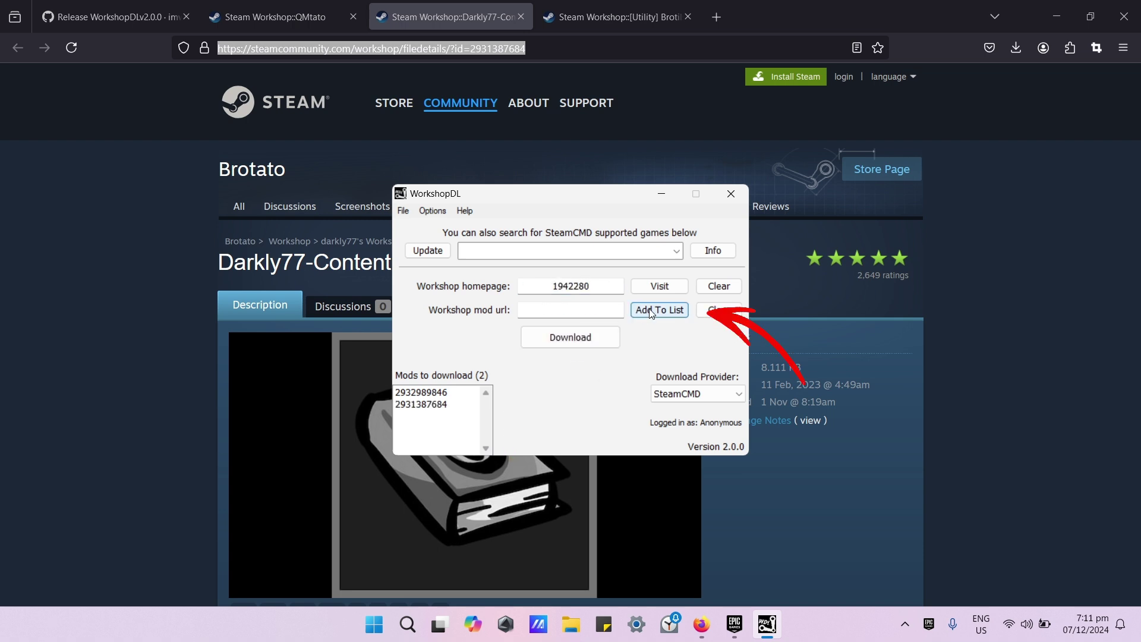
- Add [Utility] Brotils to WorkshopDL's download list using its Workshop page URL, auto-finding the workshop homepage
click(612, 16)
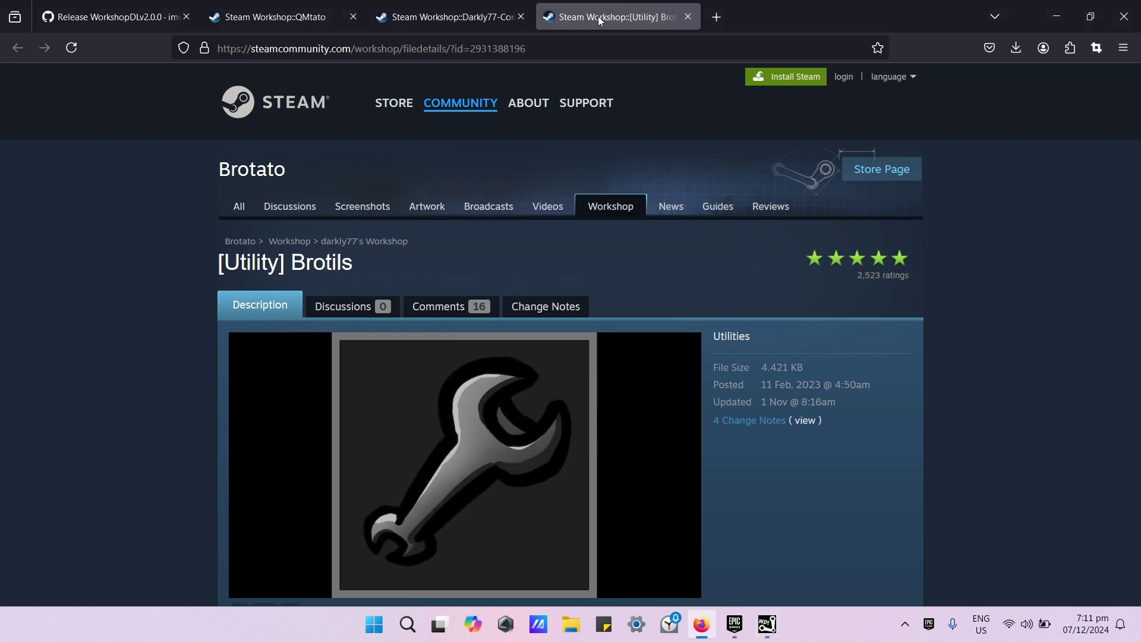
click(577, 48)
right_click(577, 48)
click(621, 134)
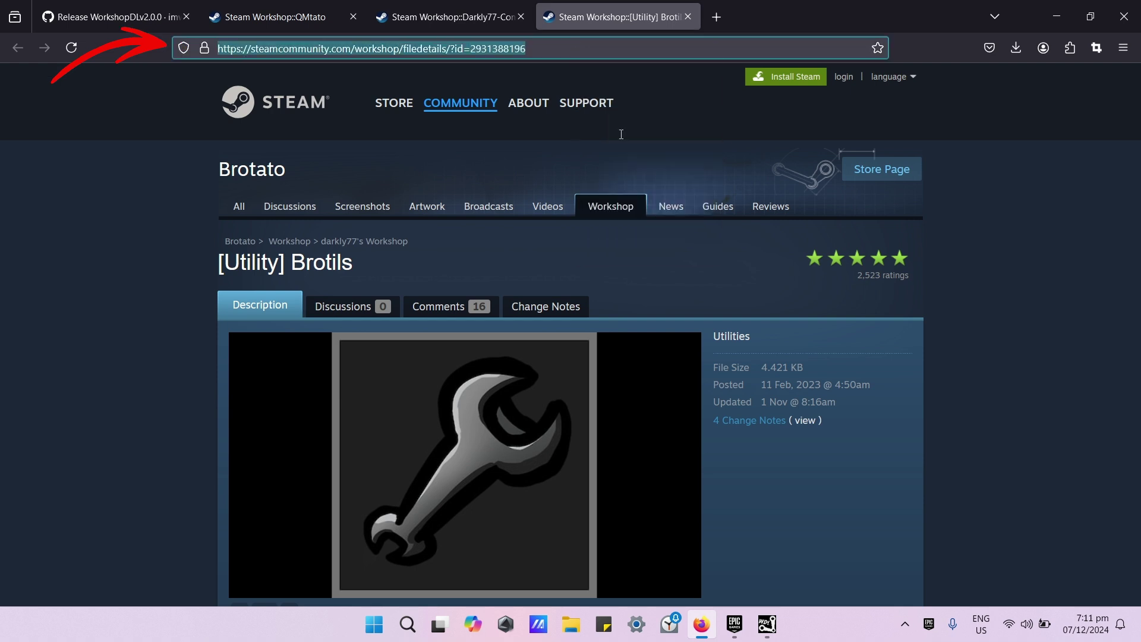
click(767, 624)
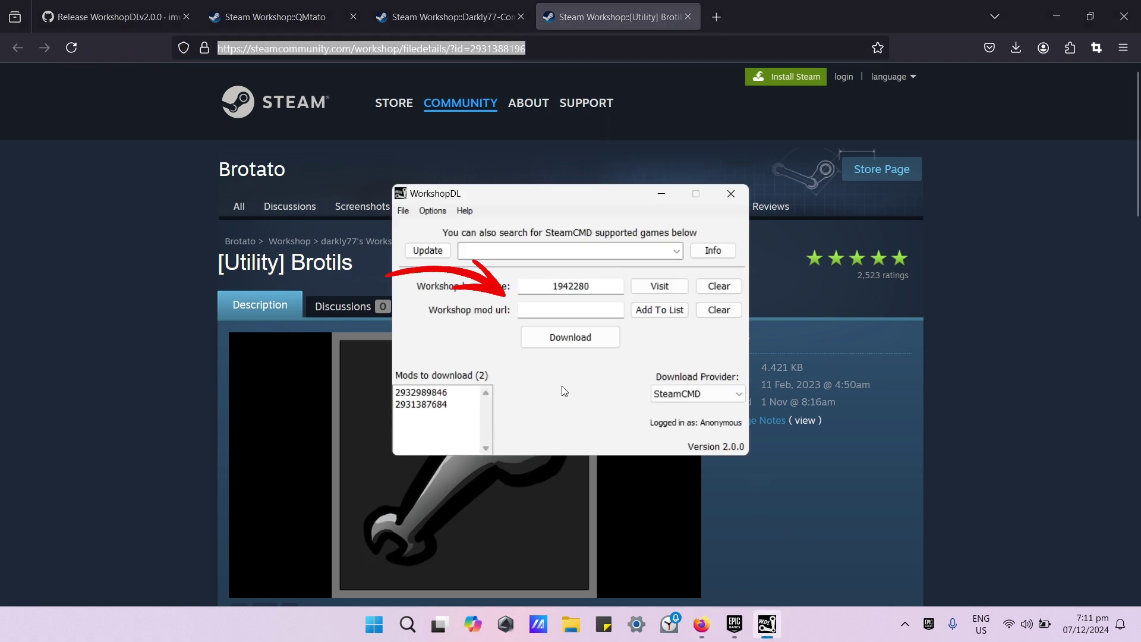
click(566, 313)
right_click(566, 313)
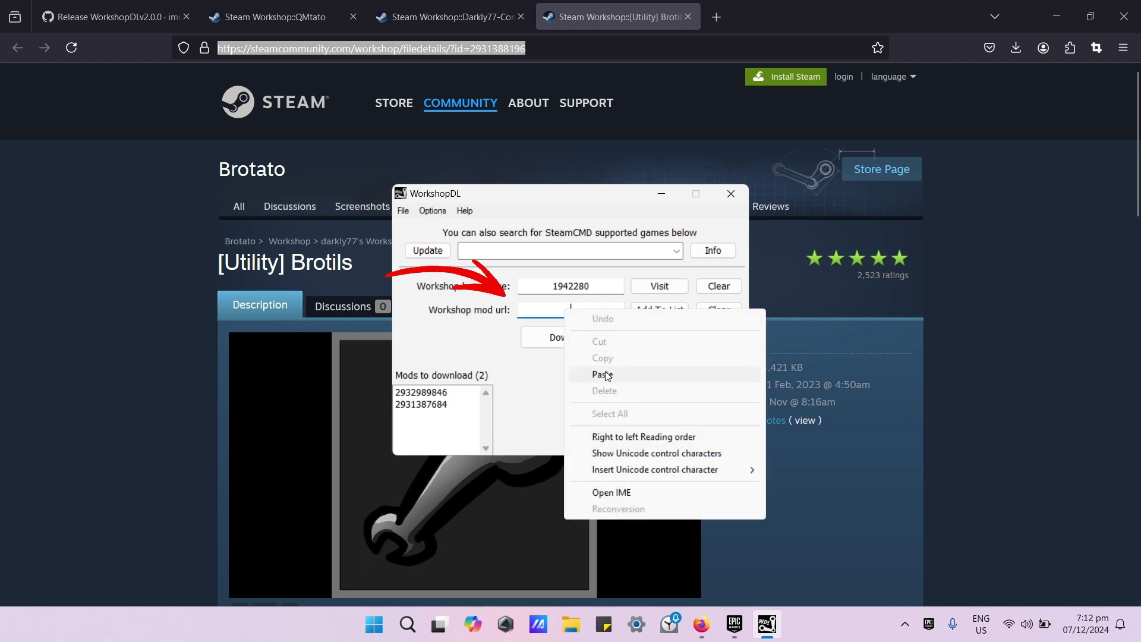
click(608, 377)
click(591, 337)
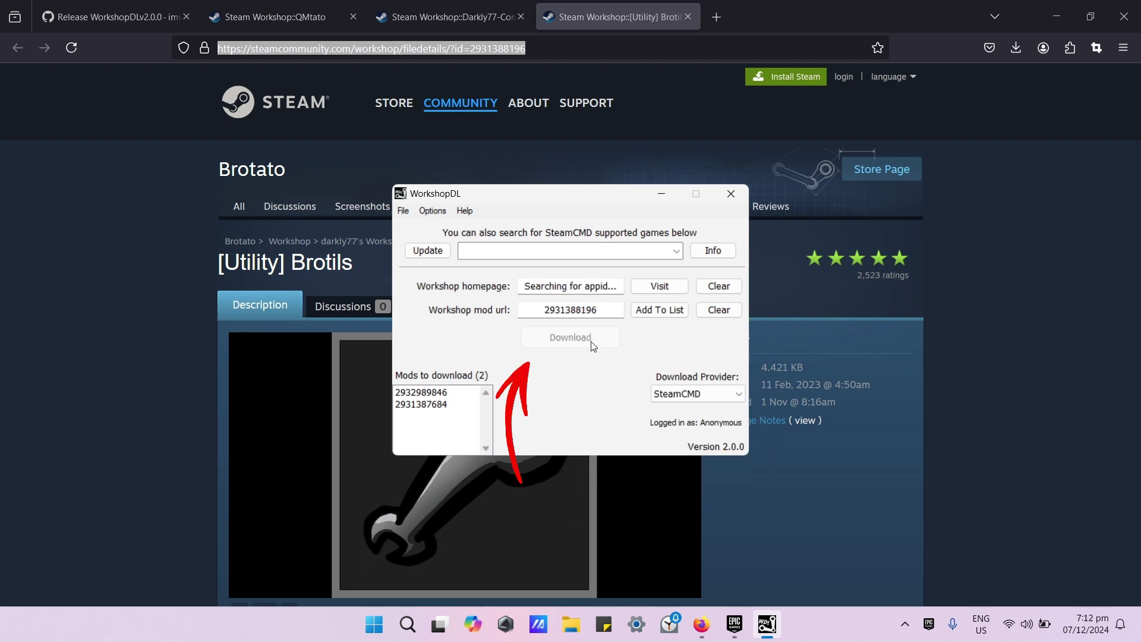
click(658, 311)
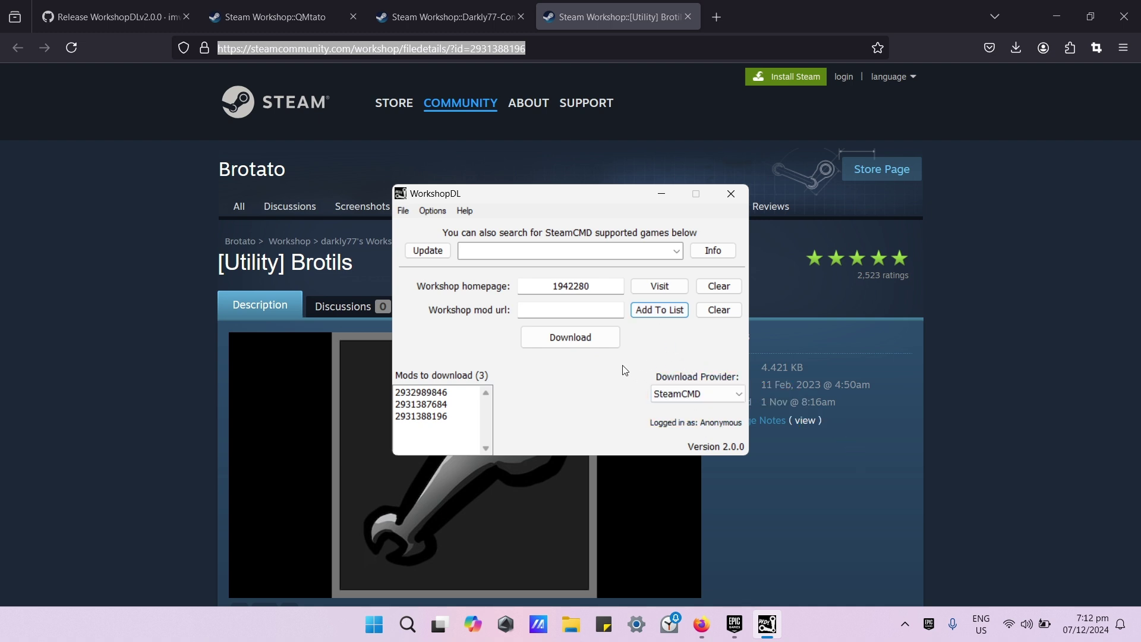
- Download the listed mods with SteamCMD as provider and open the 1942280 folder containing them
click(574, 343)
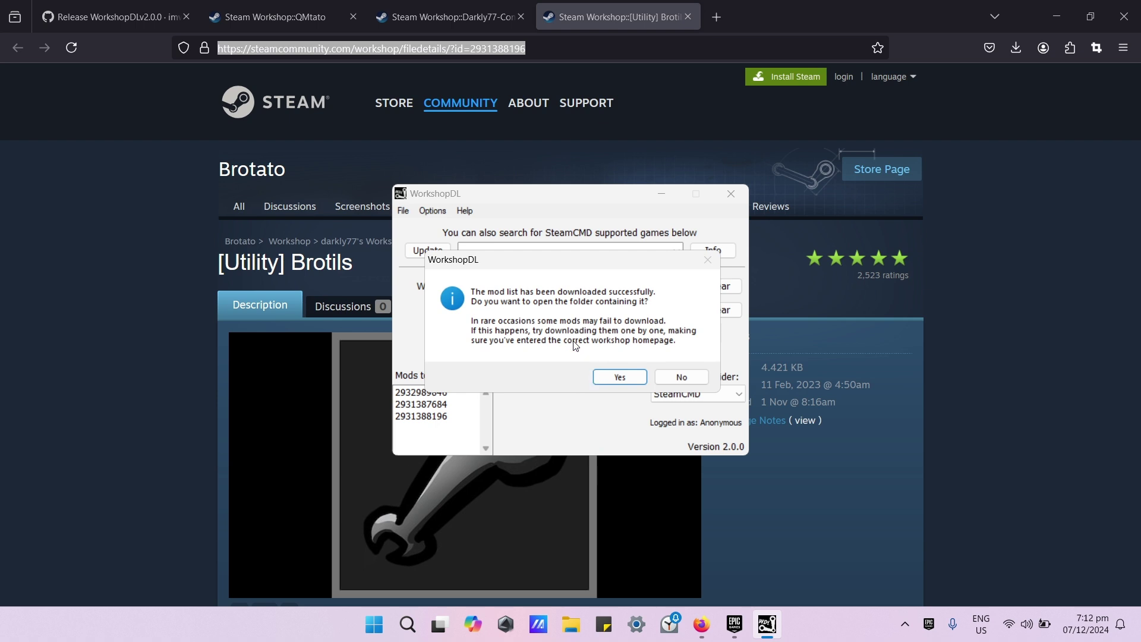
click(620, 376)
double_click(112, 249)
- Select all three downloaded mod folders in 1942280, maximize the folder window, and put WorkshopDL out of the way
drag(148, 354, 136, 247)
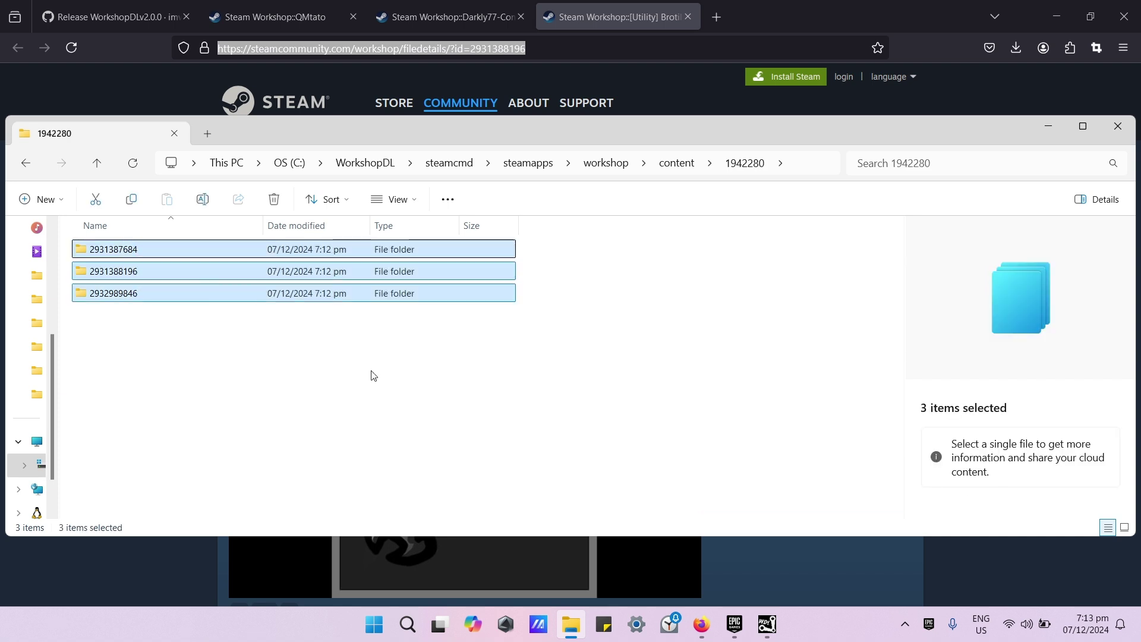
click(1083, 126)
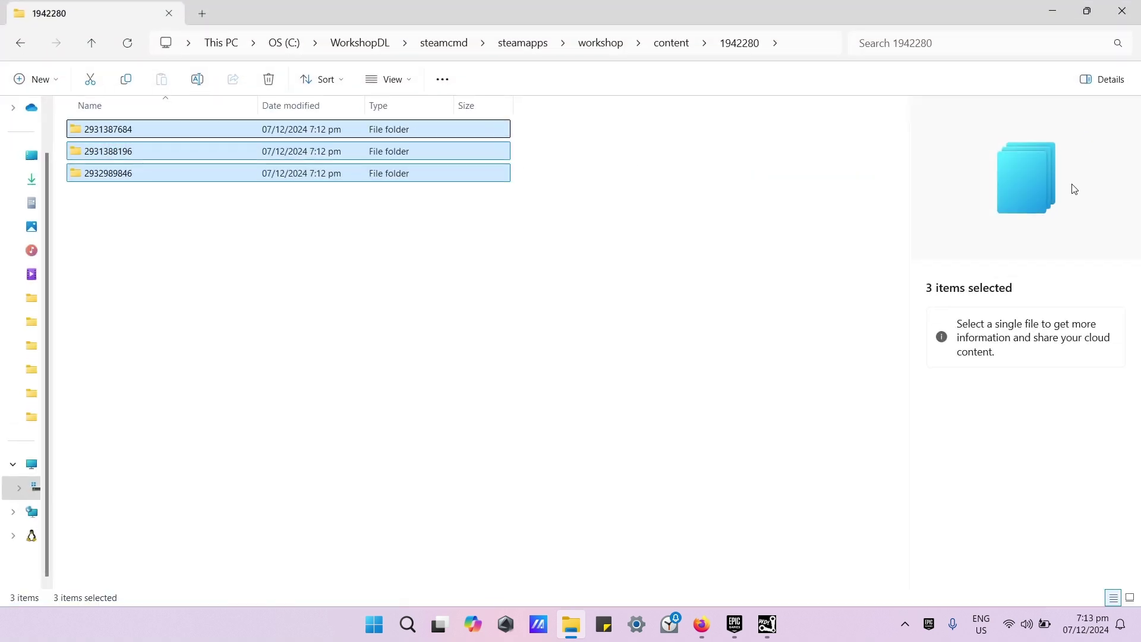
click(767, 624)
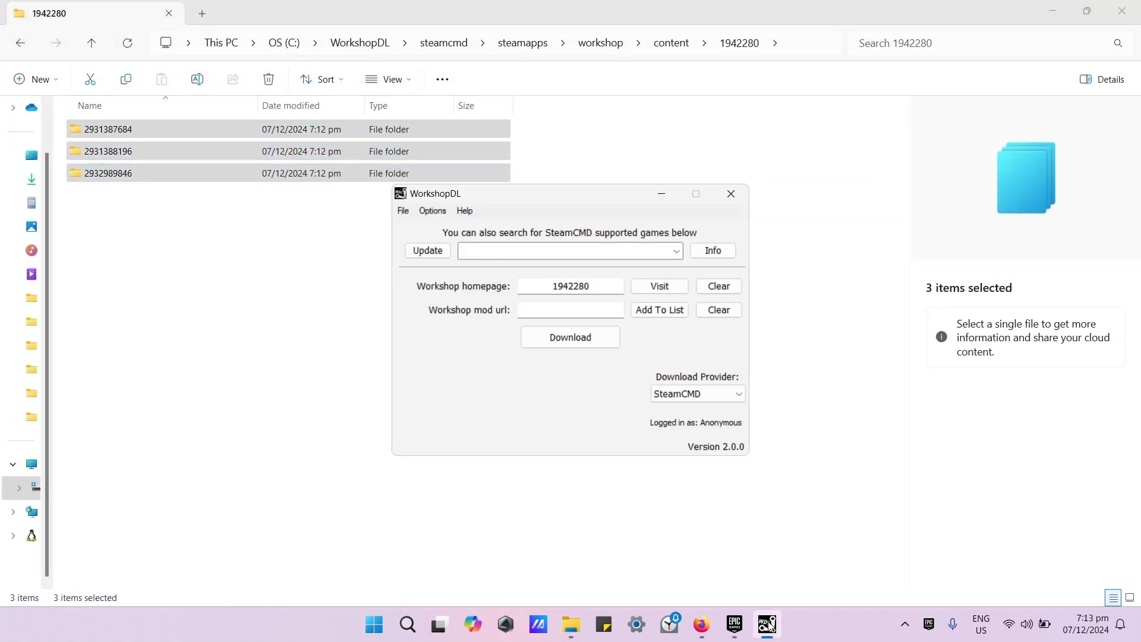
click(767, 623)
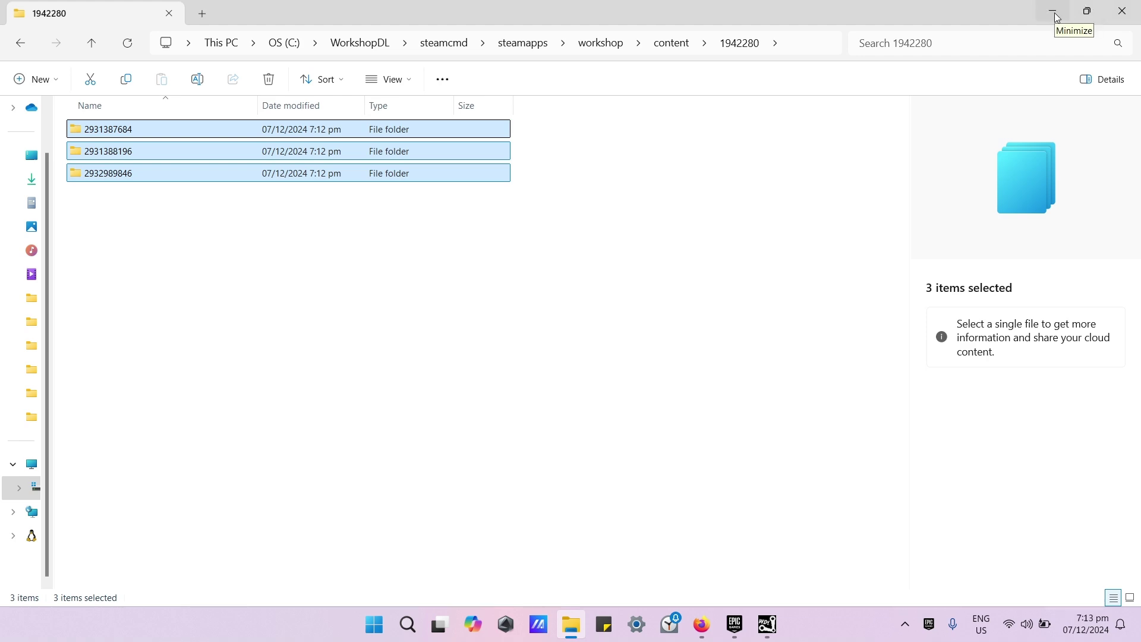
- Switch to the Epic Games Launcher, open Brotato's installation folder from its Manage options, and go into the mods folder
double_click(787, 16)
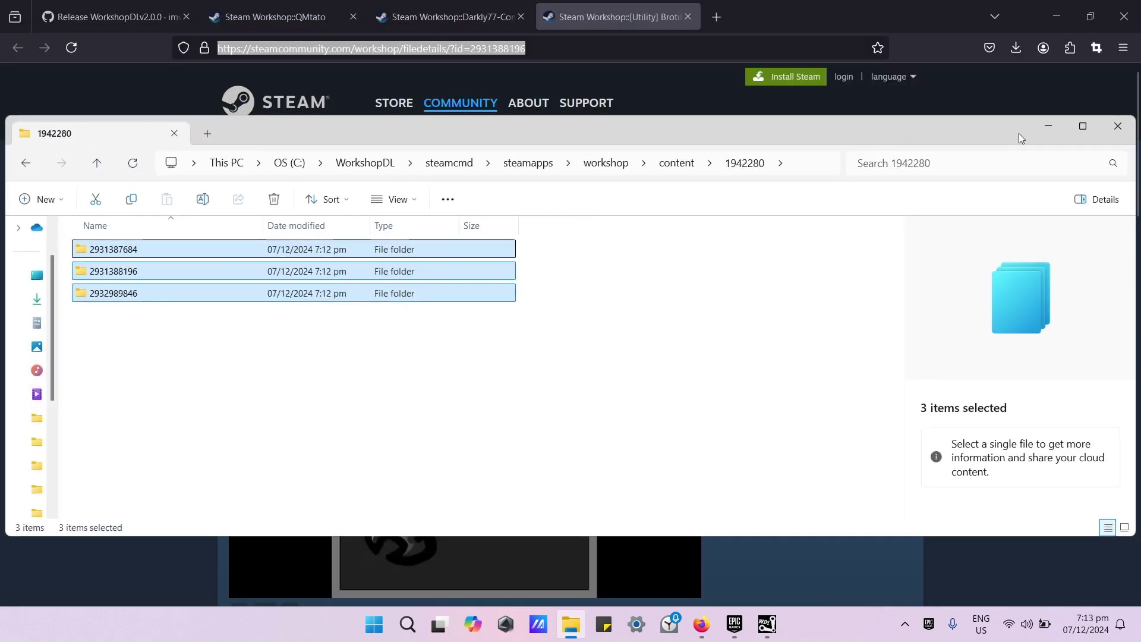
click(1048, 125)
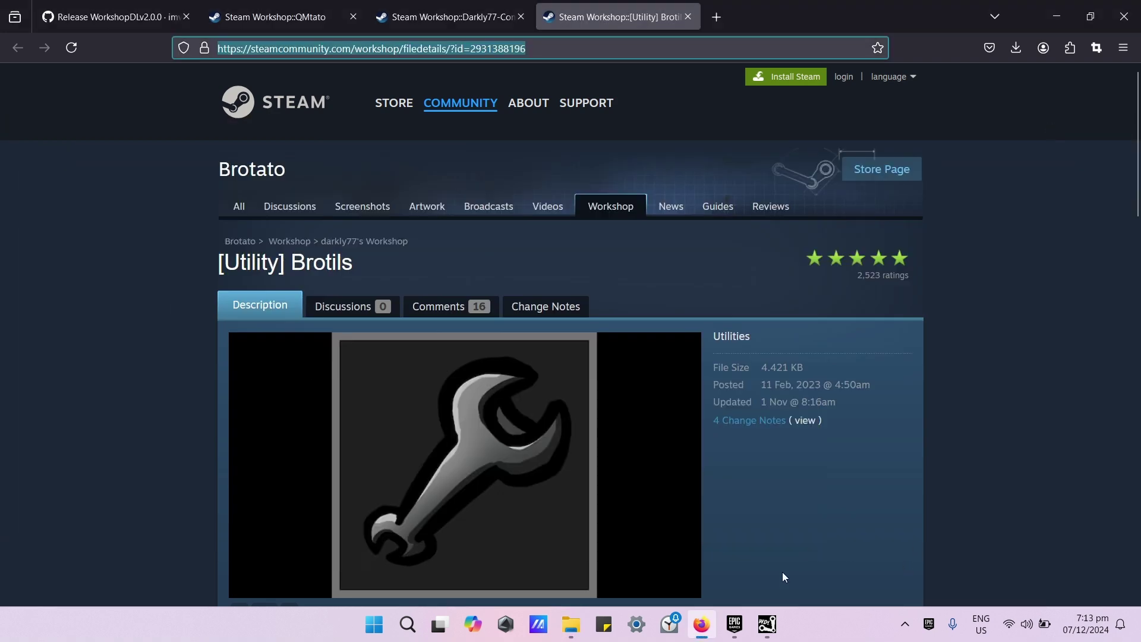
click(735, 626)
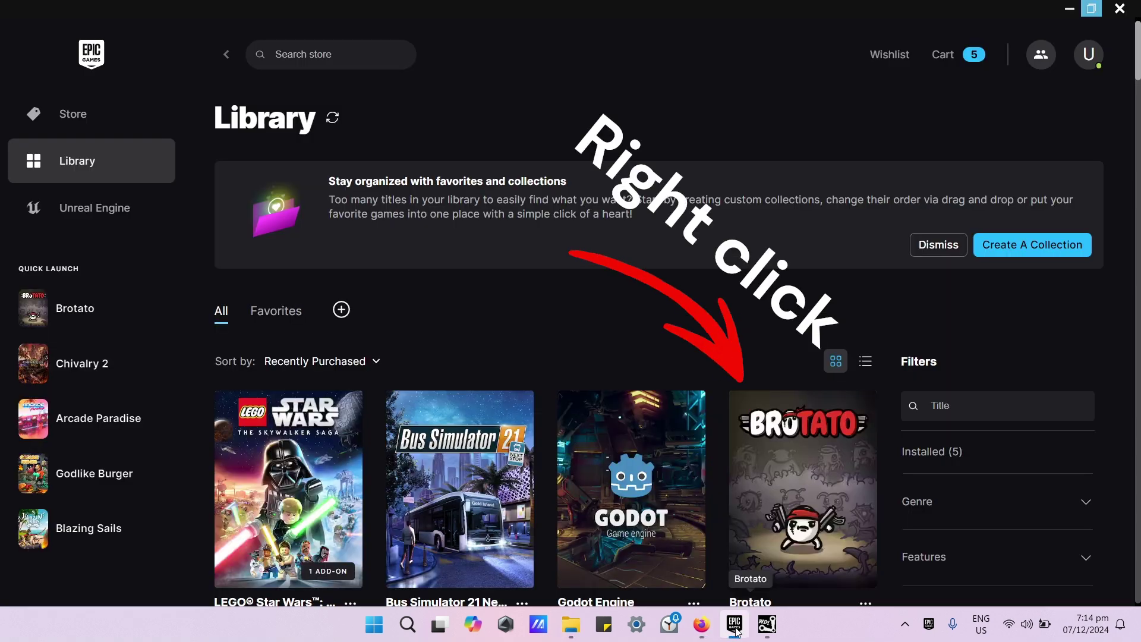
right_click(830, 486)
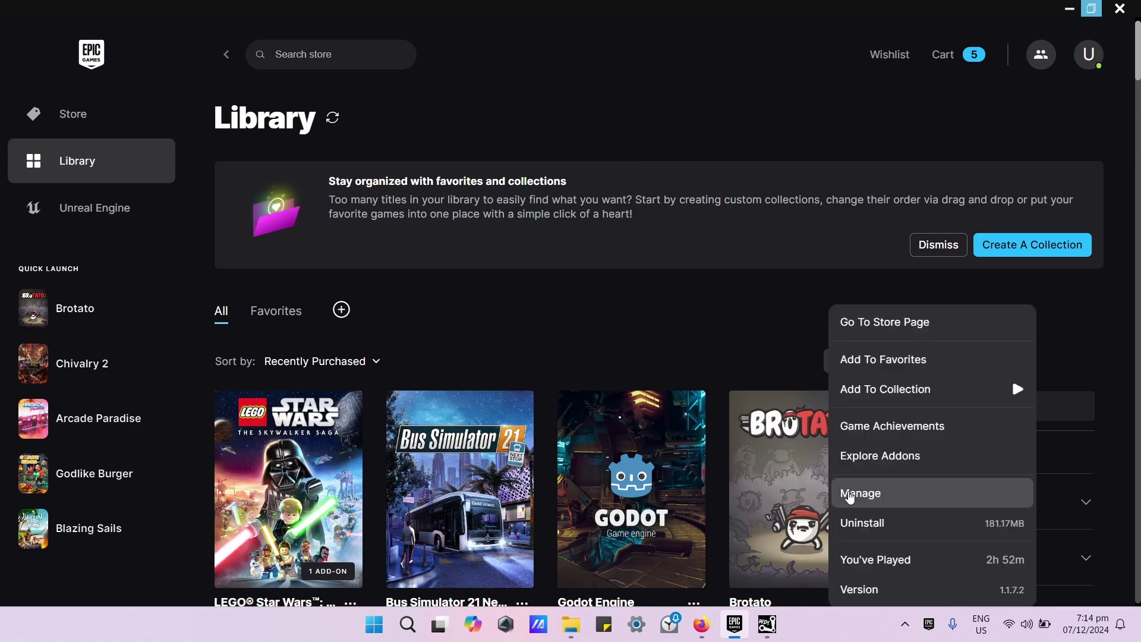
click(964, 494)
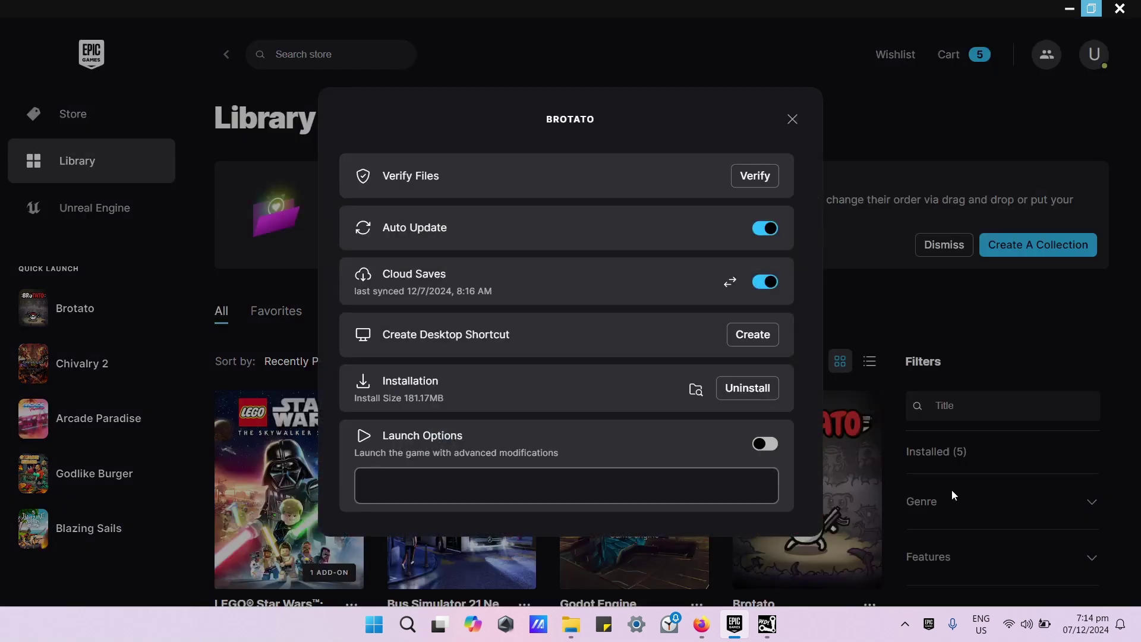
click(695, 390)
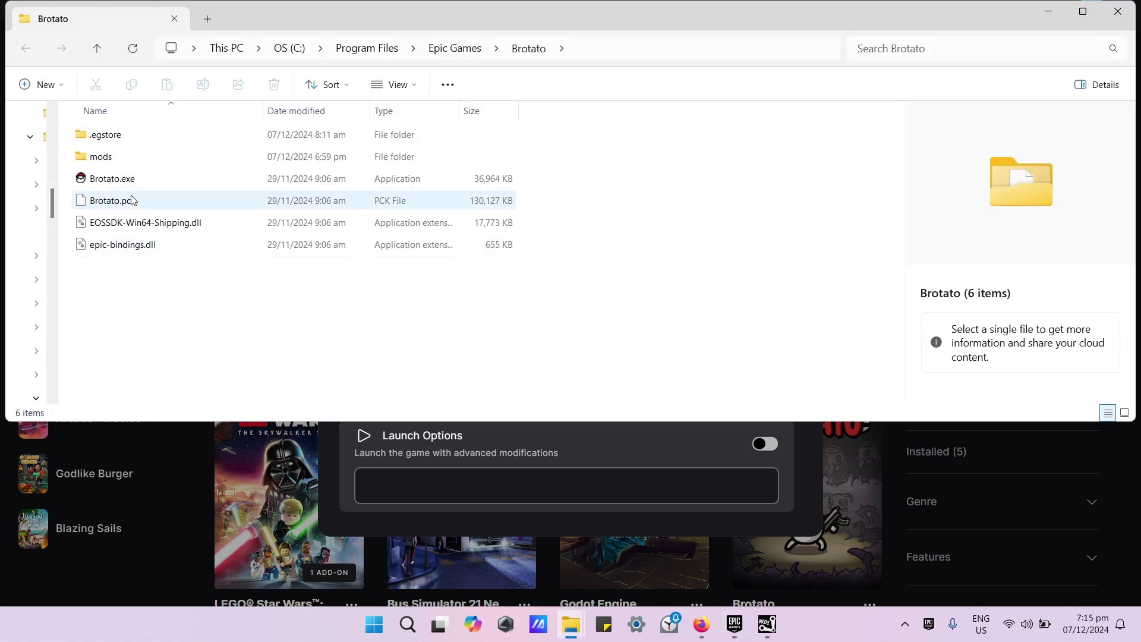
click(138, 164)
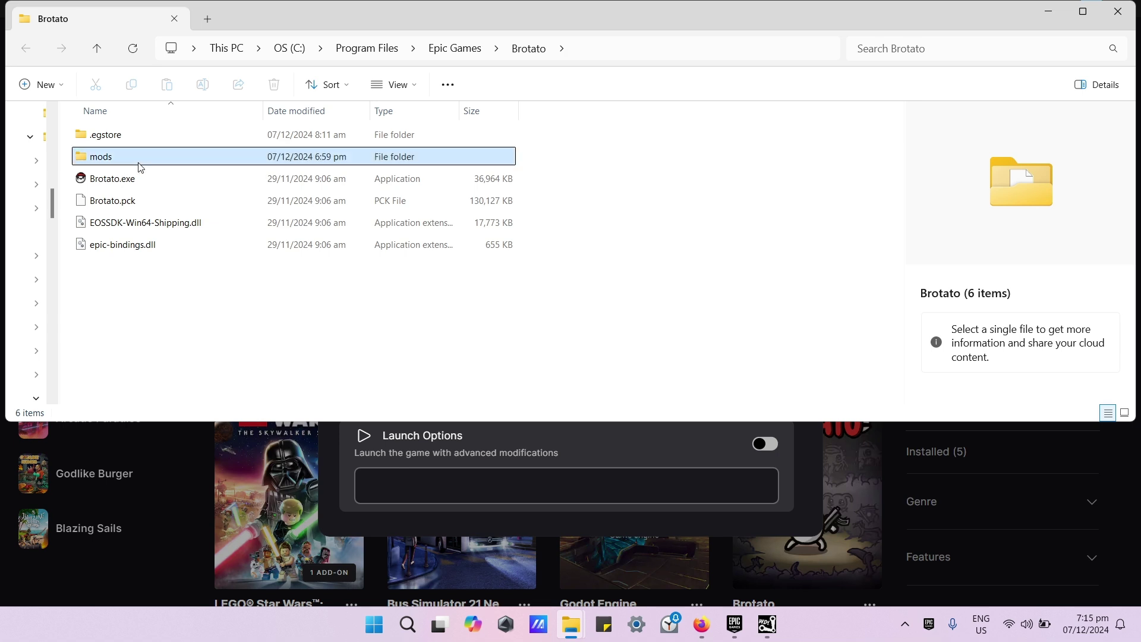
double_click(138, 162)
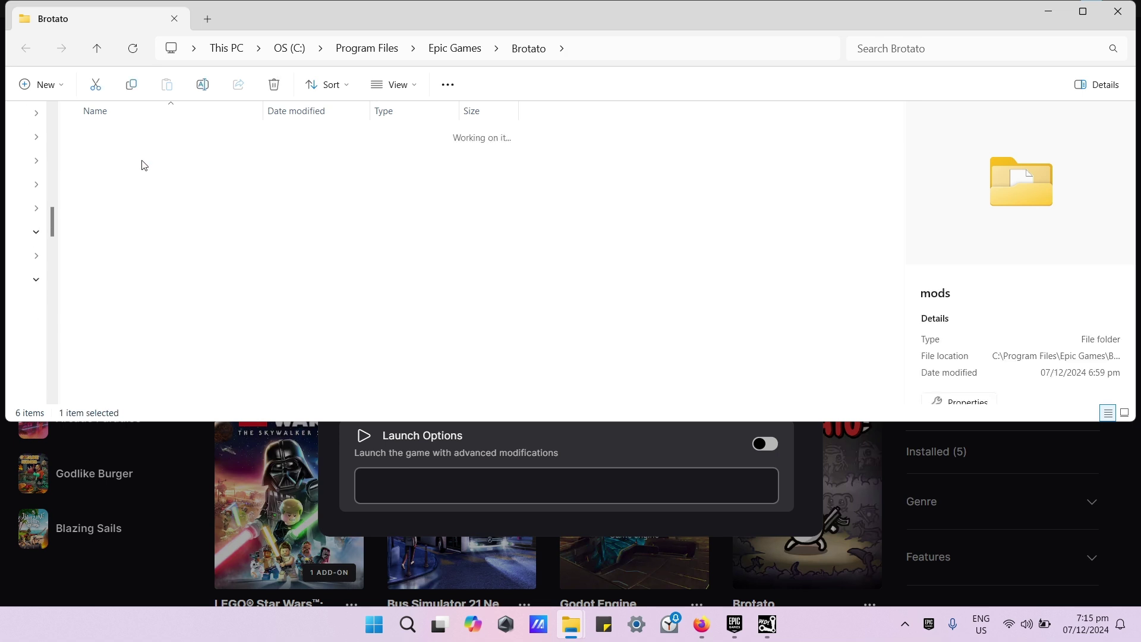
- Minimize the launcher and browser, and arrange the 1942280 and mods folder windows side by side with no mod folders selected
drag(587, 17, 811, 197)
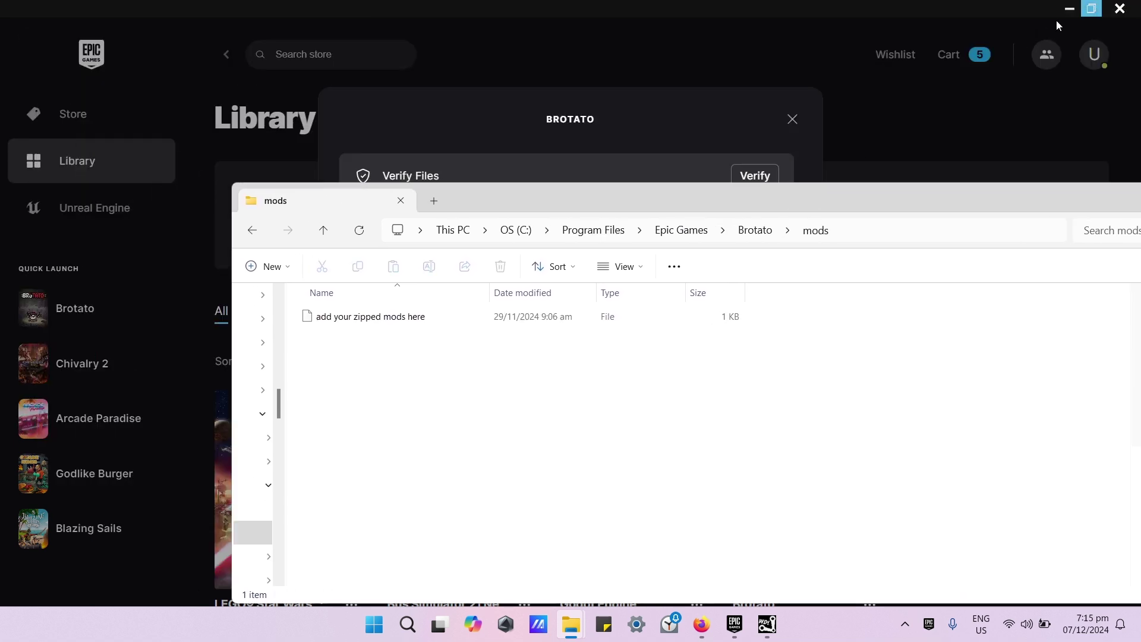
click(1067, 11)
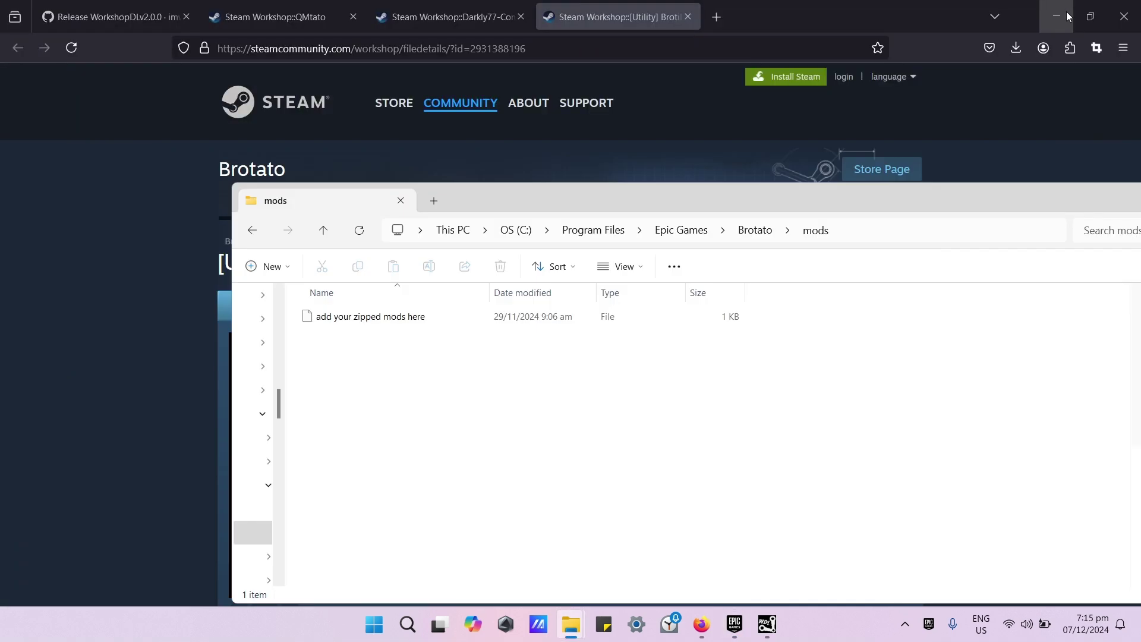
click(1068, 16)
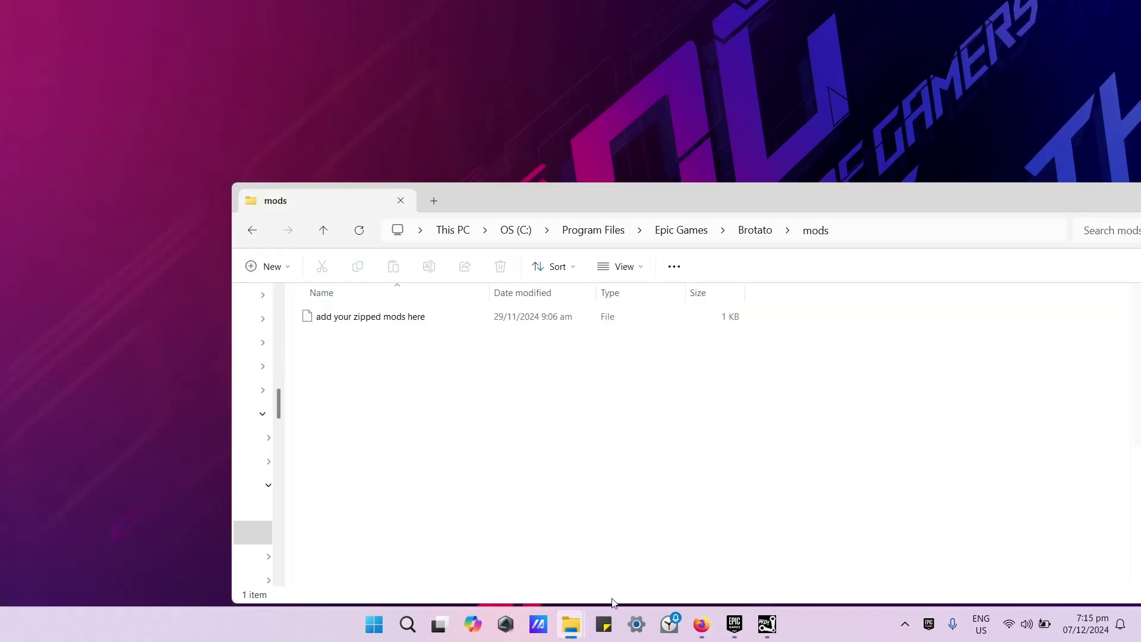
mouse_move(574, 623)
click(541, 588)
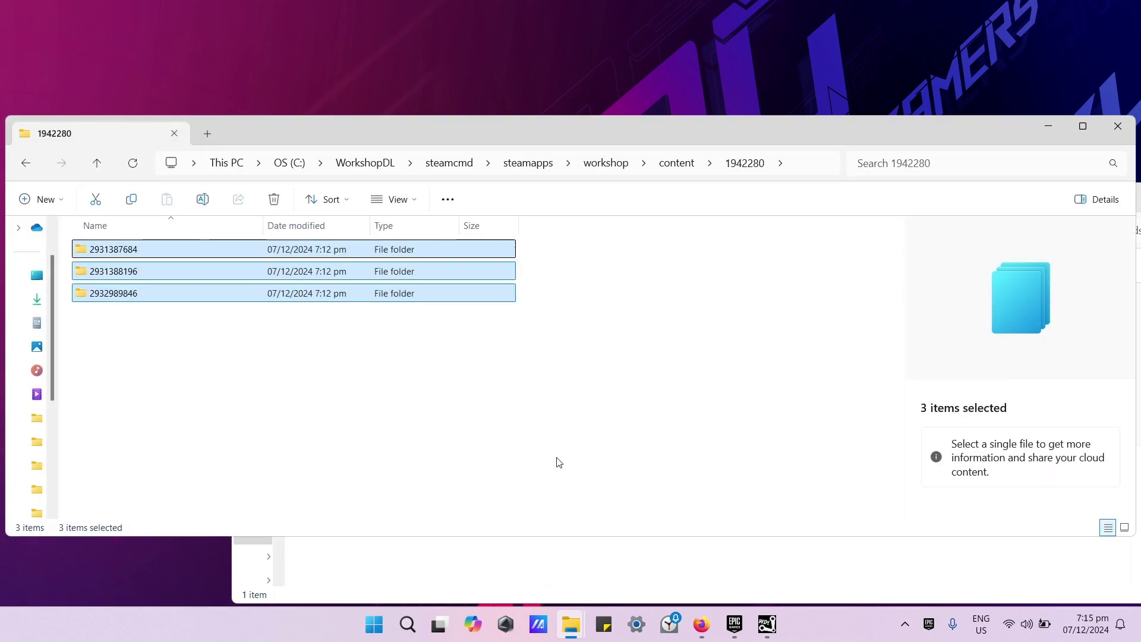
drag(622, 152, 1, 348)
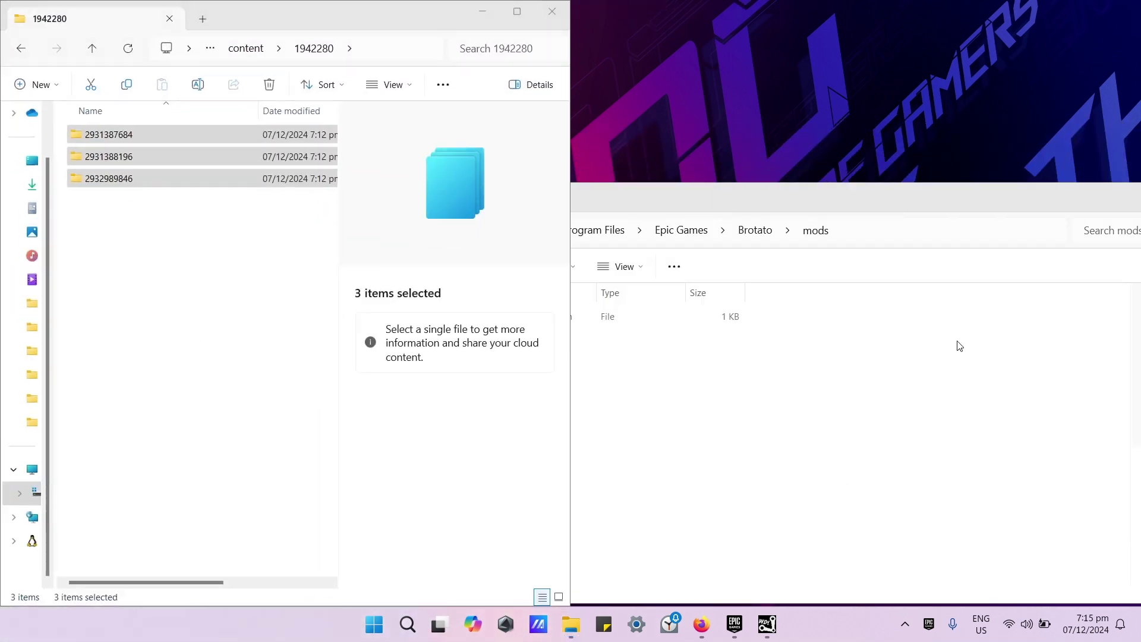
click(811, 163)
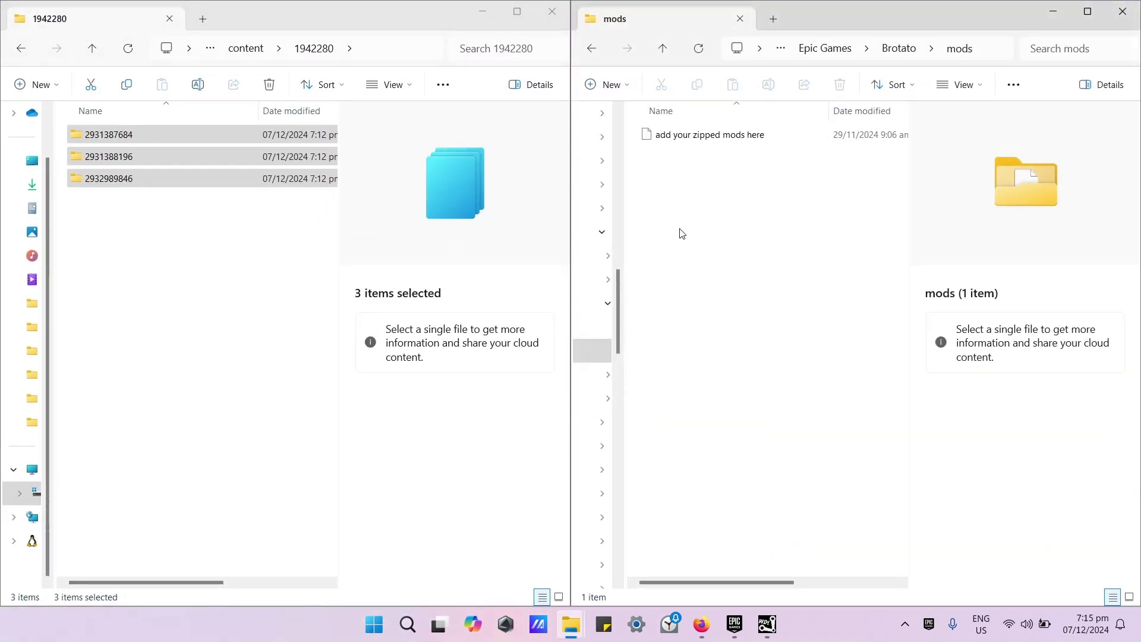
click(236, 365)
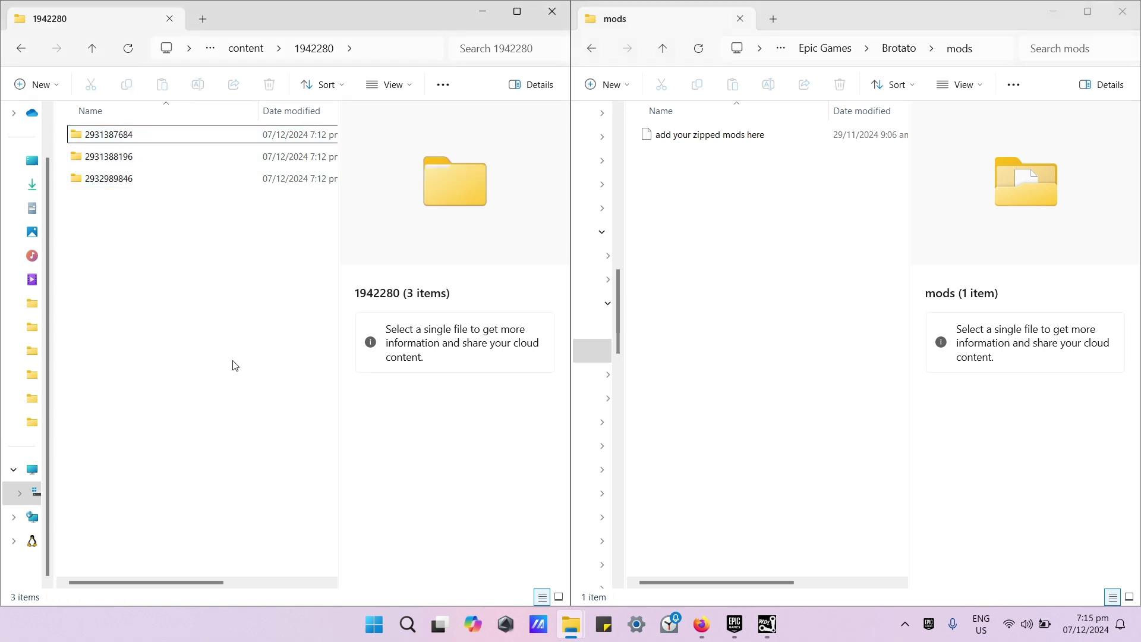
double_click(181, 142)
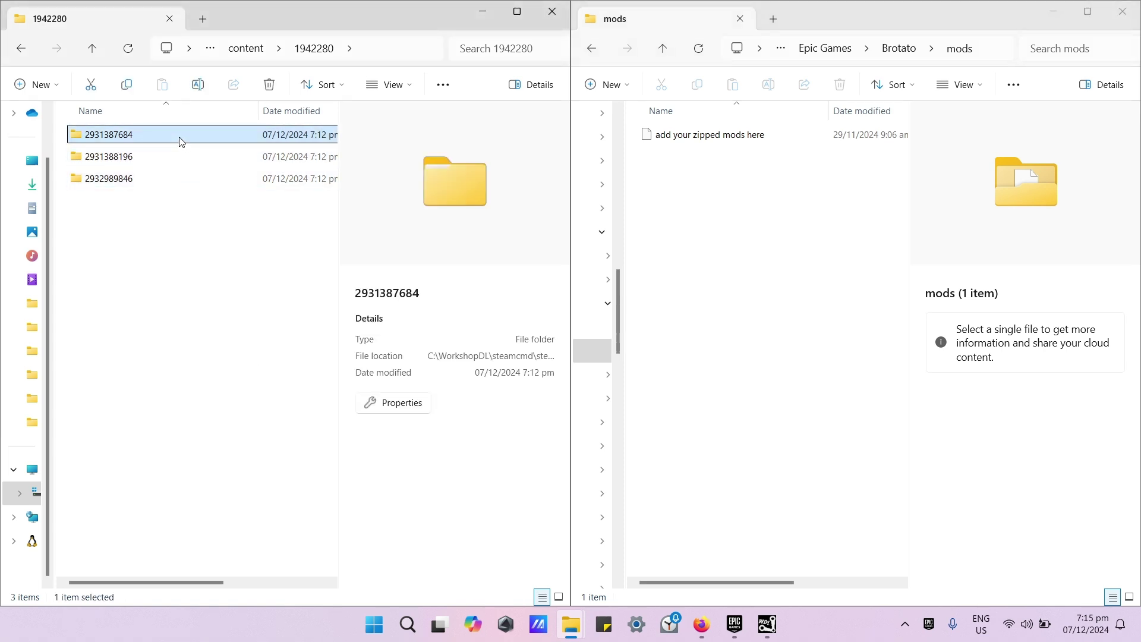
click(144, 136)
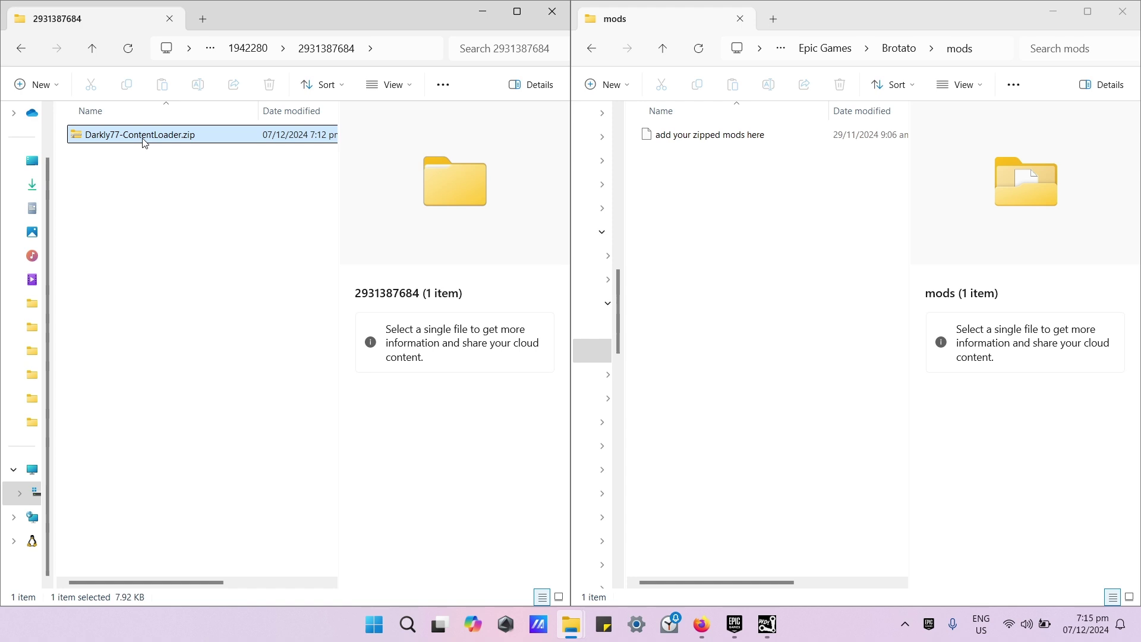
right_click(144, 142)
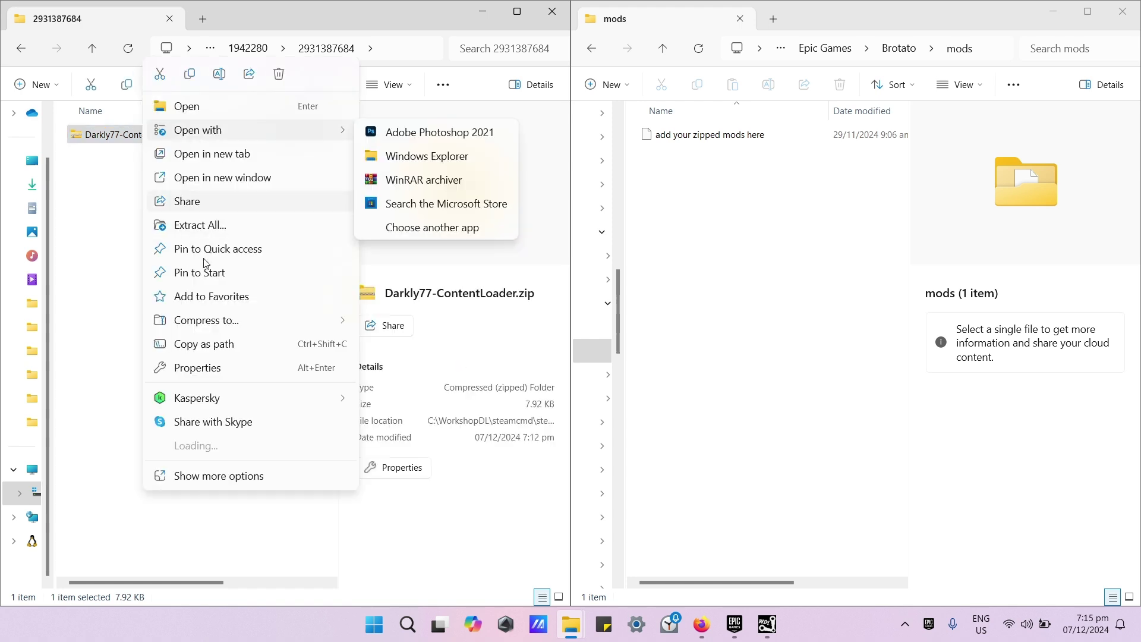
right_click(108, 140)
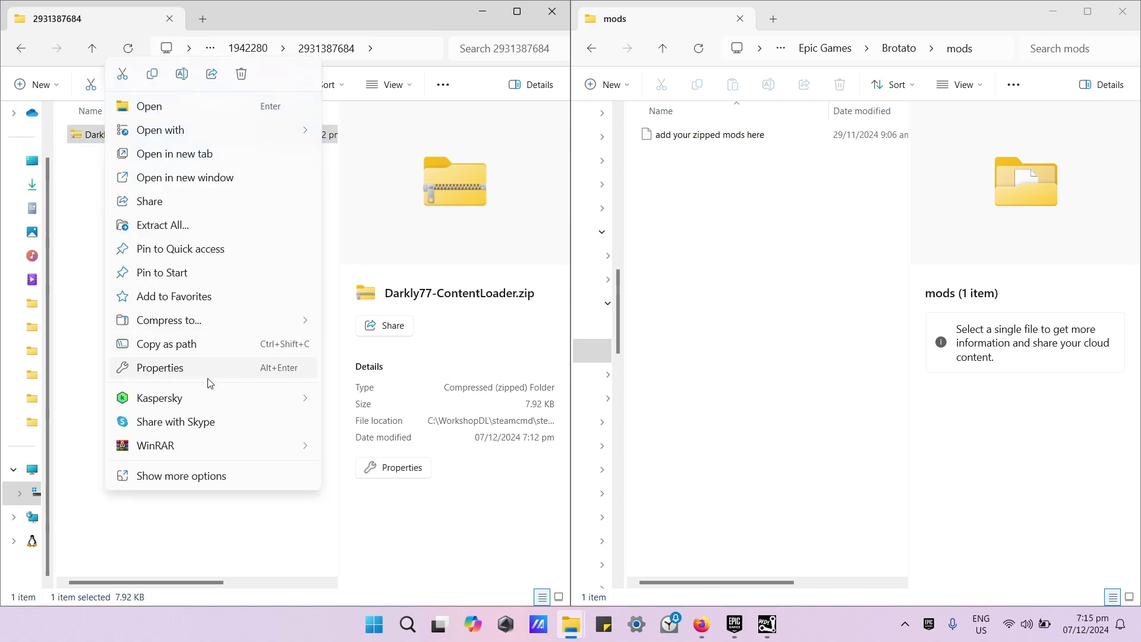
click(132, 79)
right_click(747, 227)
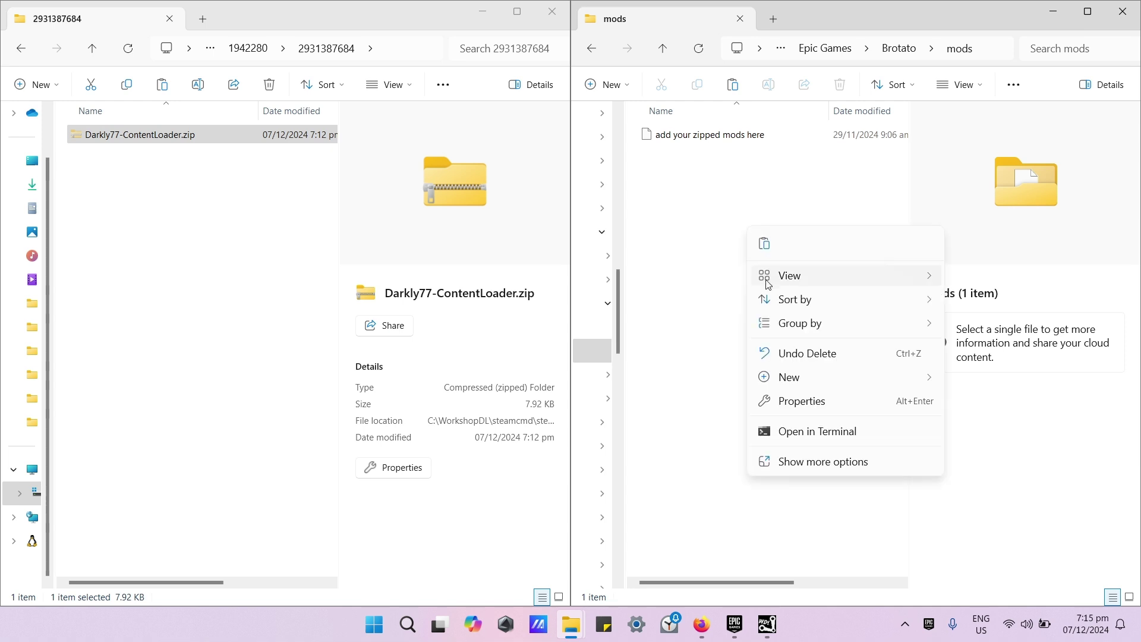
click(763, 244)
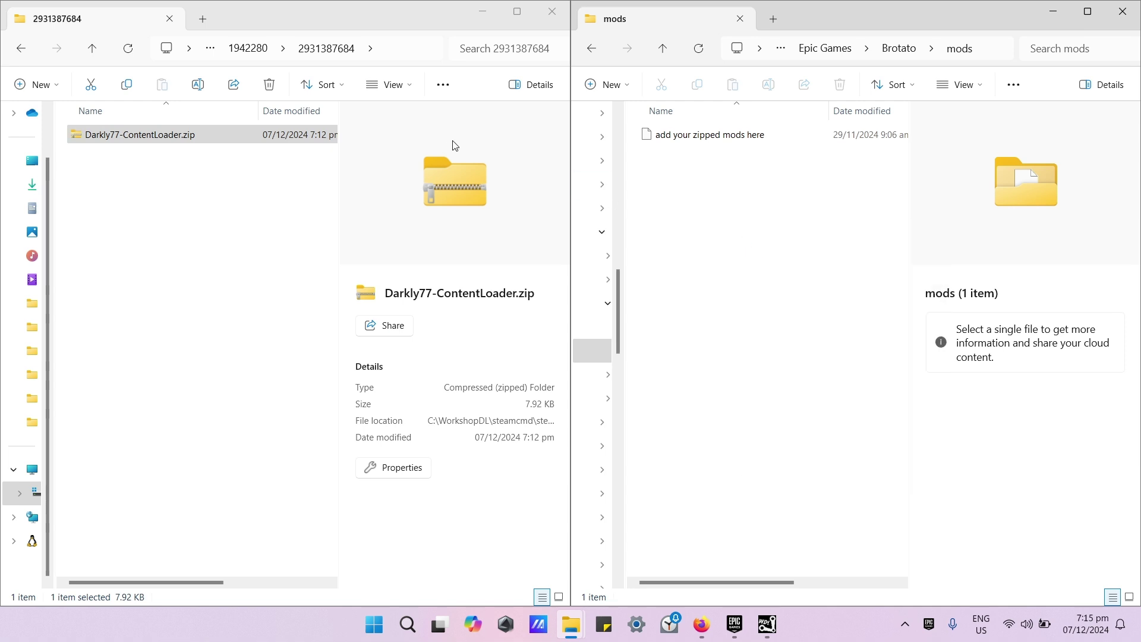
click(19, 49)
click(148, 159)
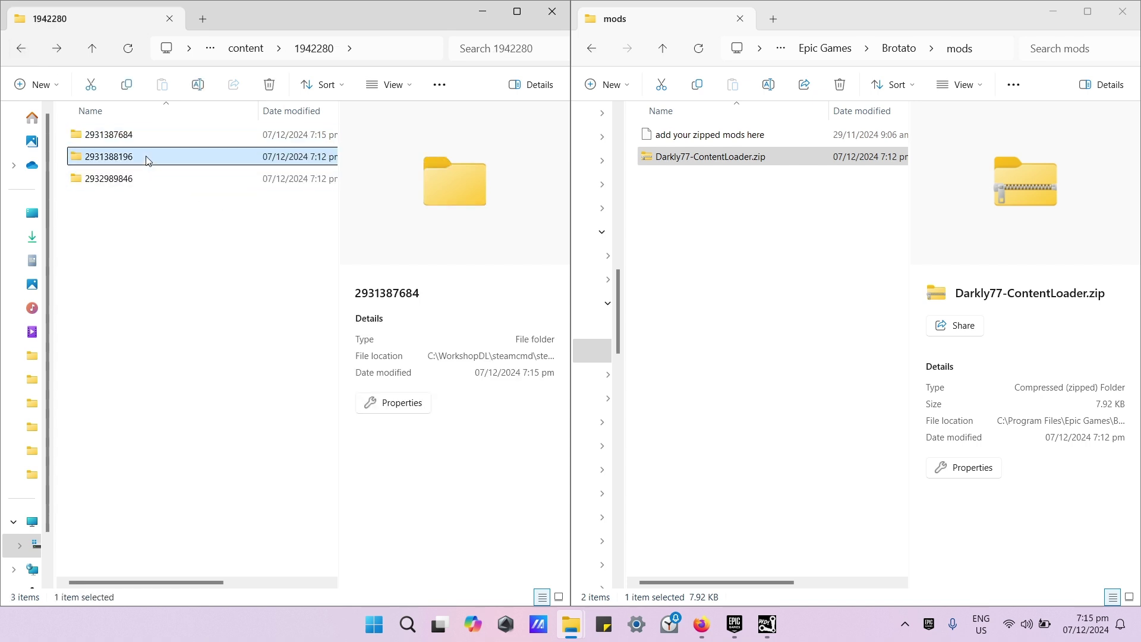
double_click(148, 160)
click(99, 138)
right_click(100, 140)
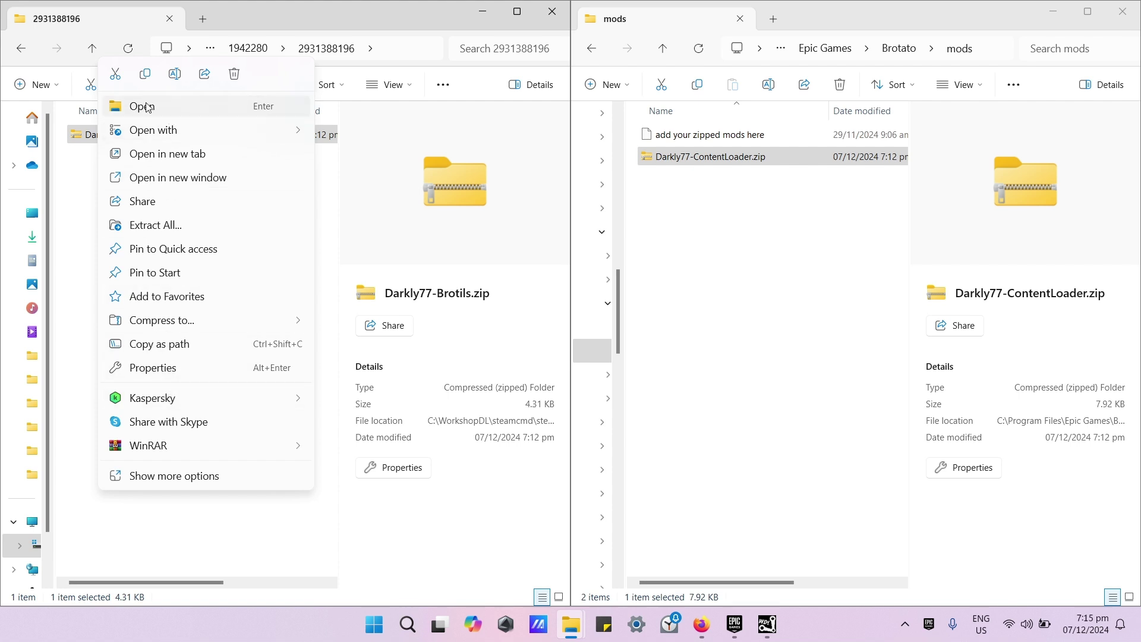
click(115, 74)
right_click(687, 266)
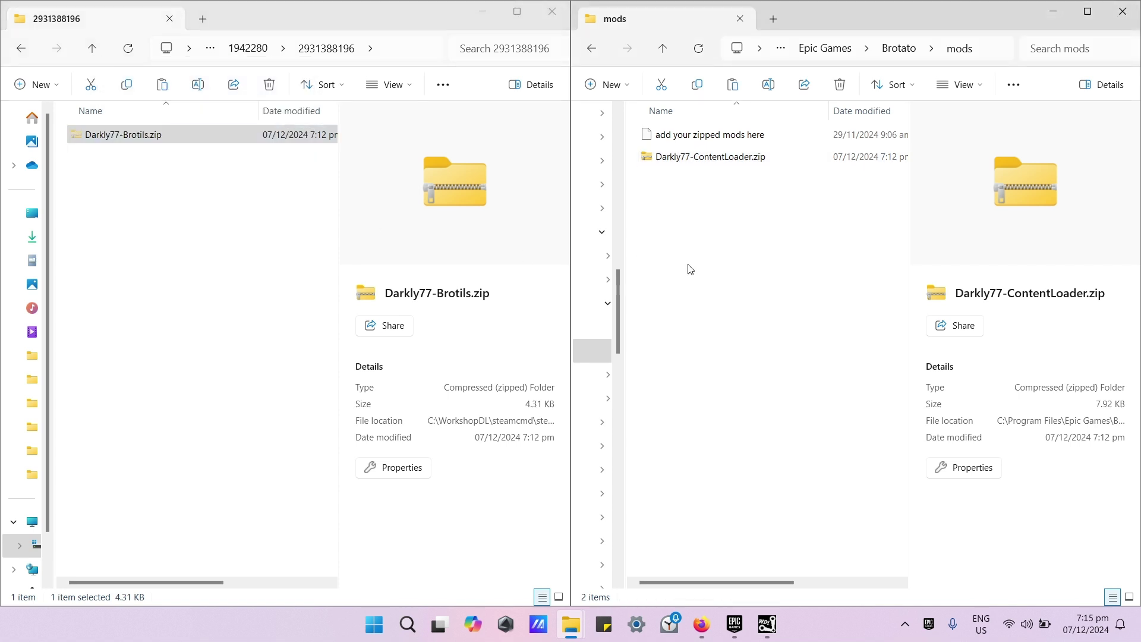
click(705, 278)
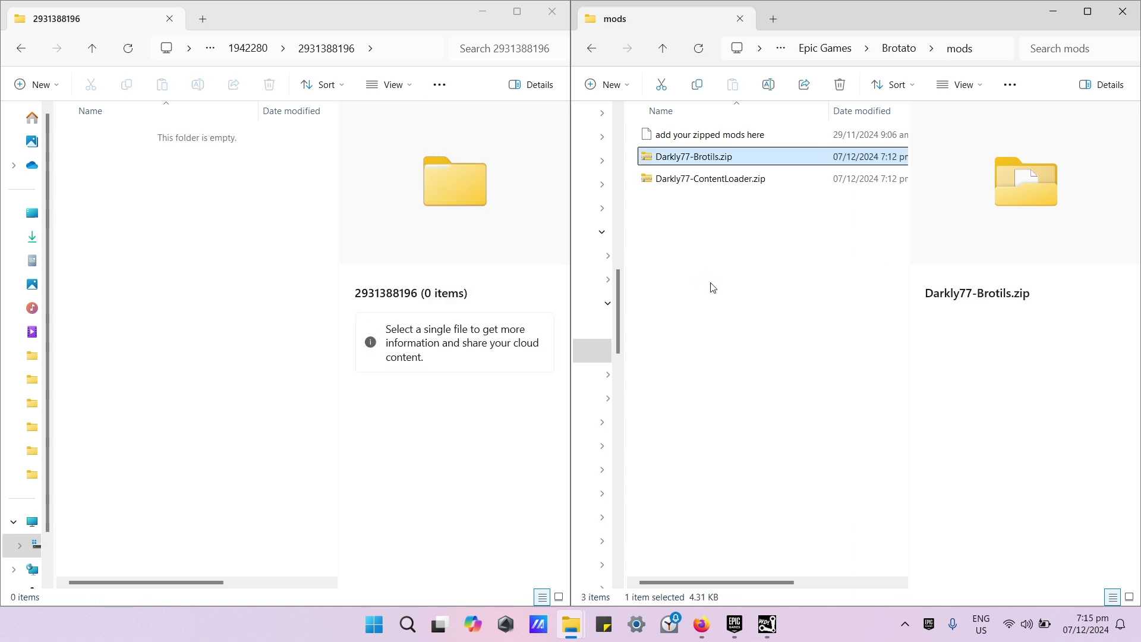
click(11, 60)
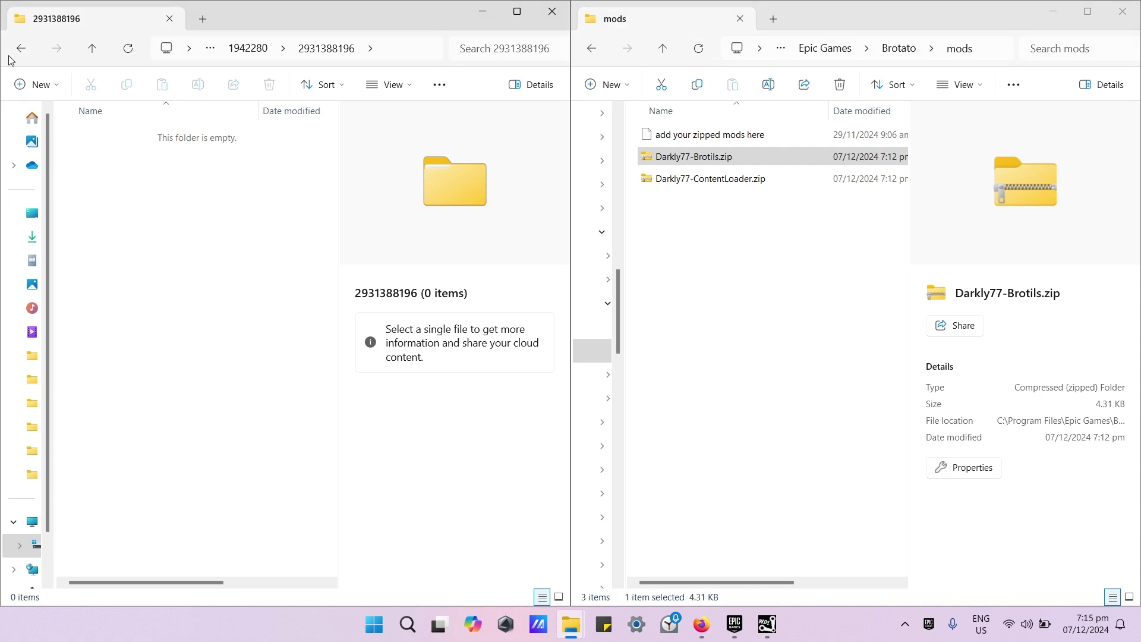
click(21, 48)
double_click(148, 174)
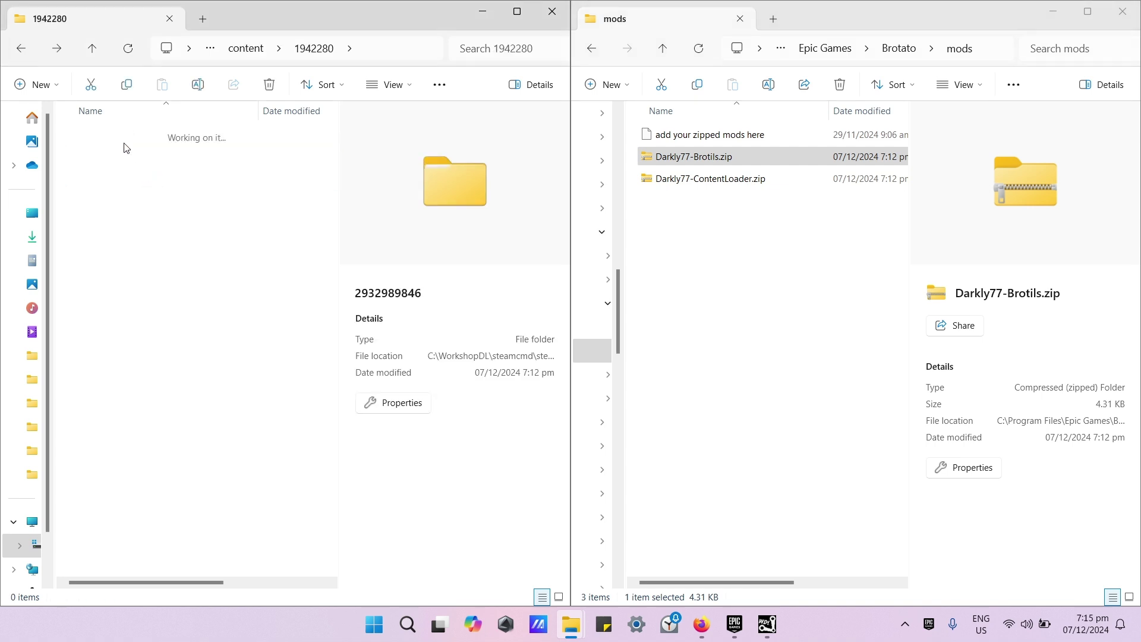
click(120, 136)
right_click(121, 134)
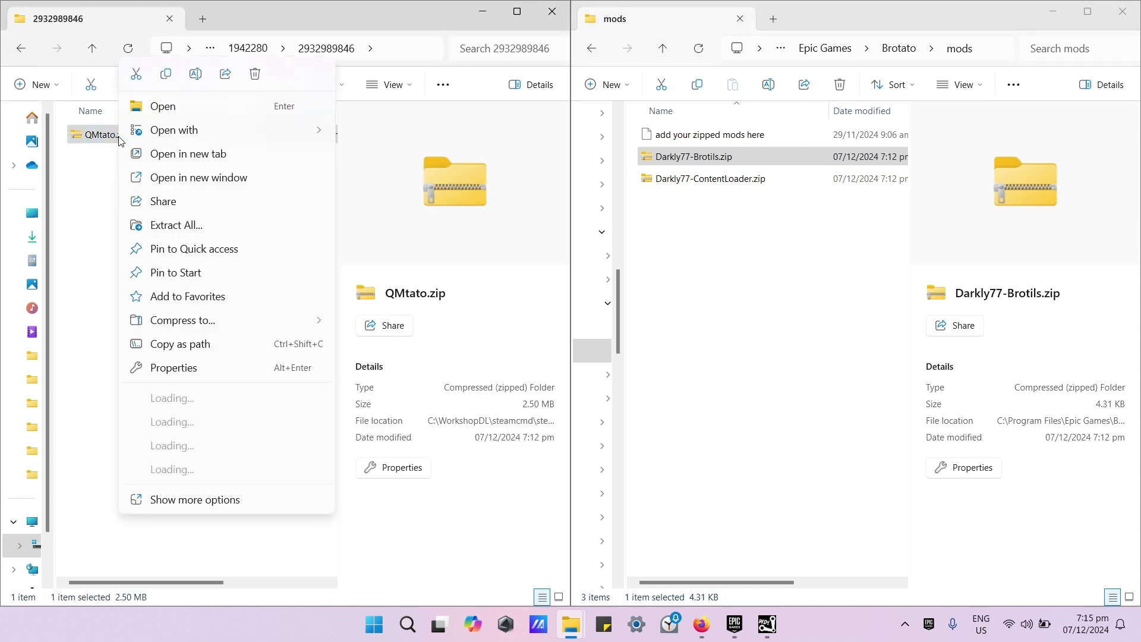
click(135, 79)
click(699, 210)
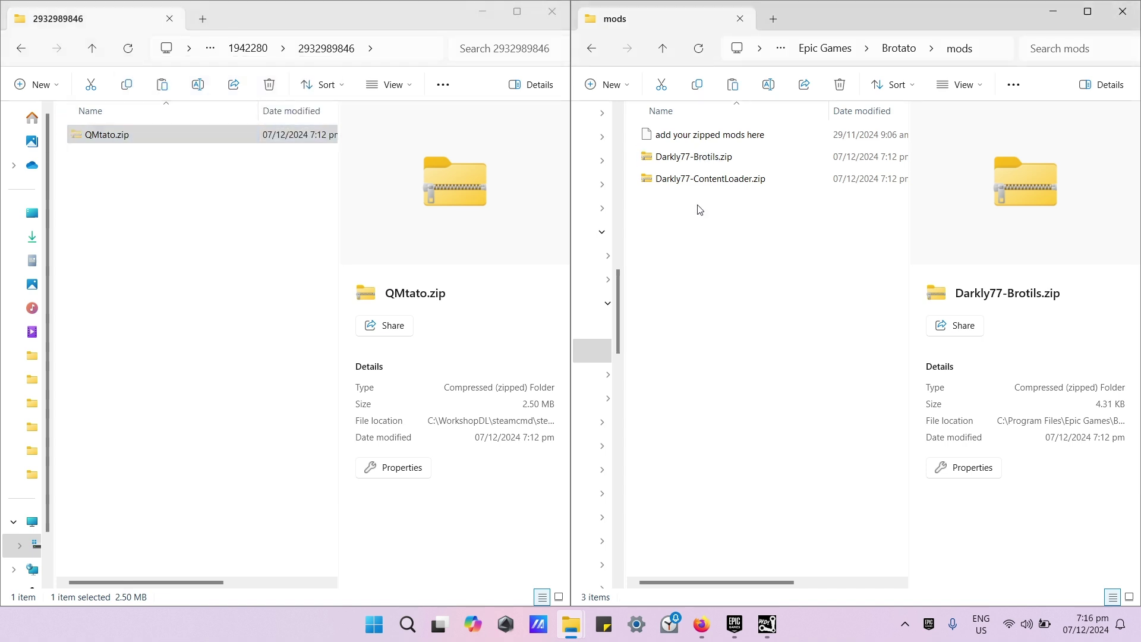
right_click(700, 209)
click(715, 224)
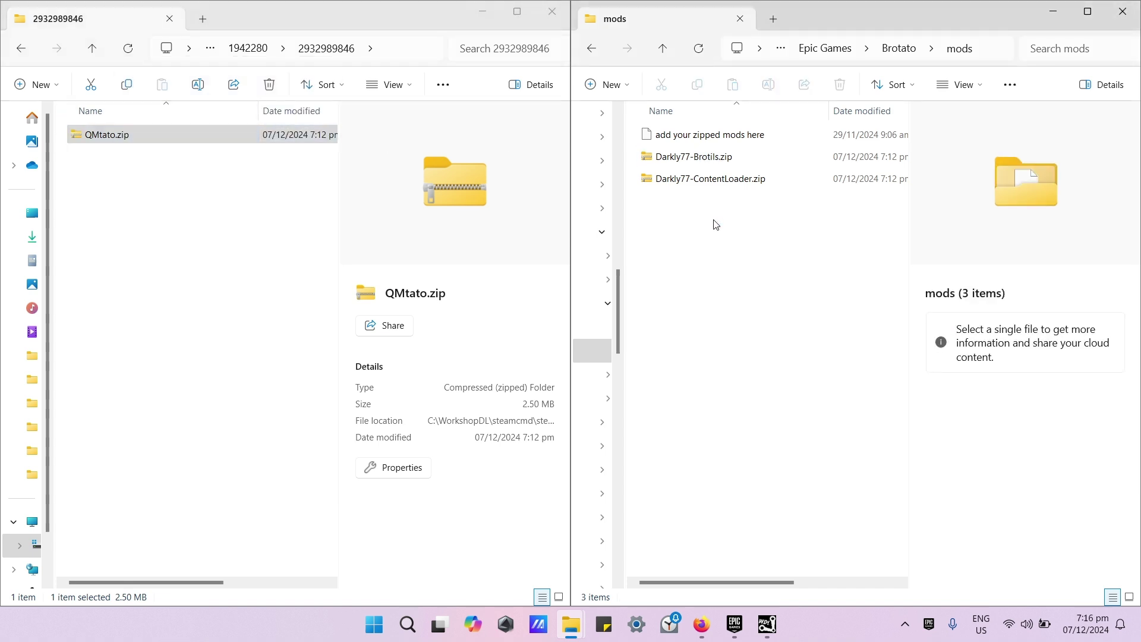
- Put both folder windows away, close Brotato's management dialog in the Epic Games Launcher, and launch Brotato from the library
click(543, 17)
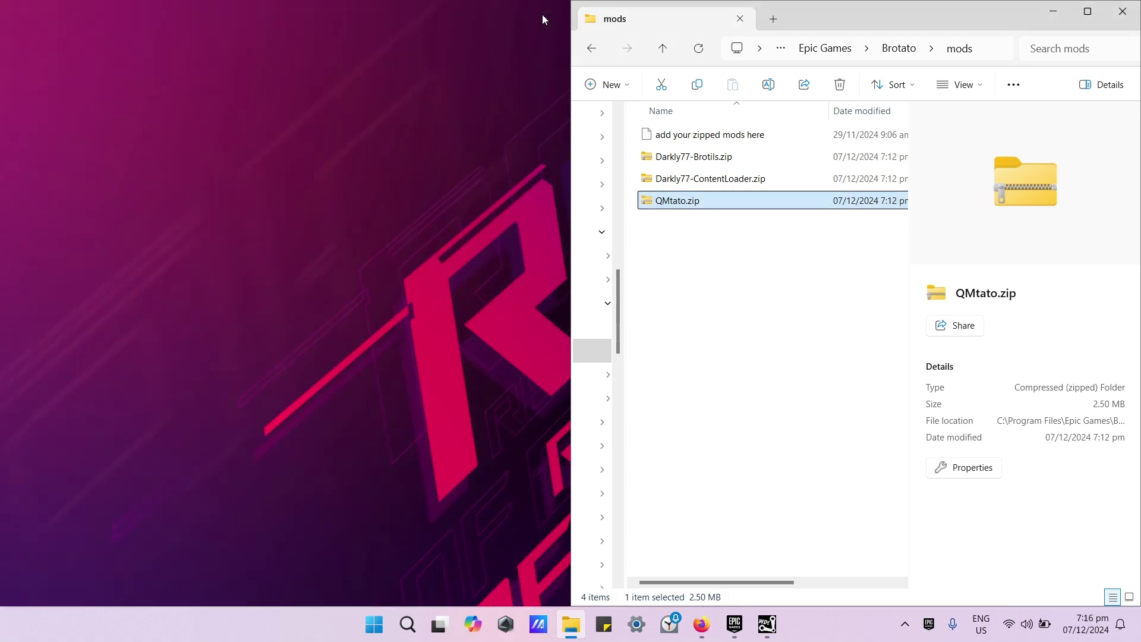
click(1046, 20)
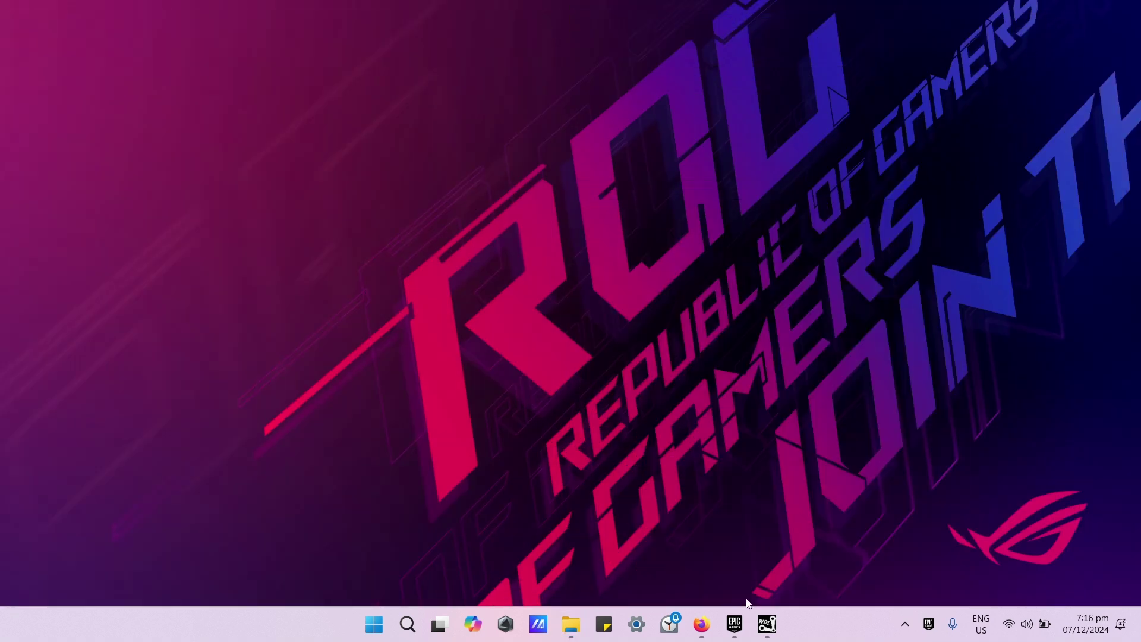
click(746, 630)
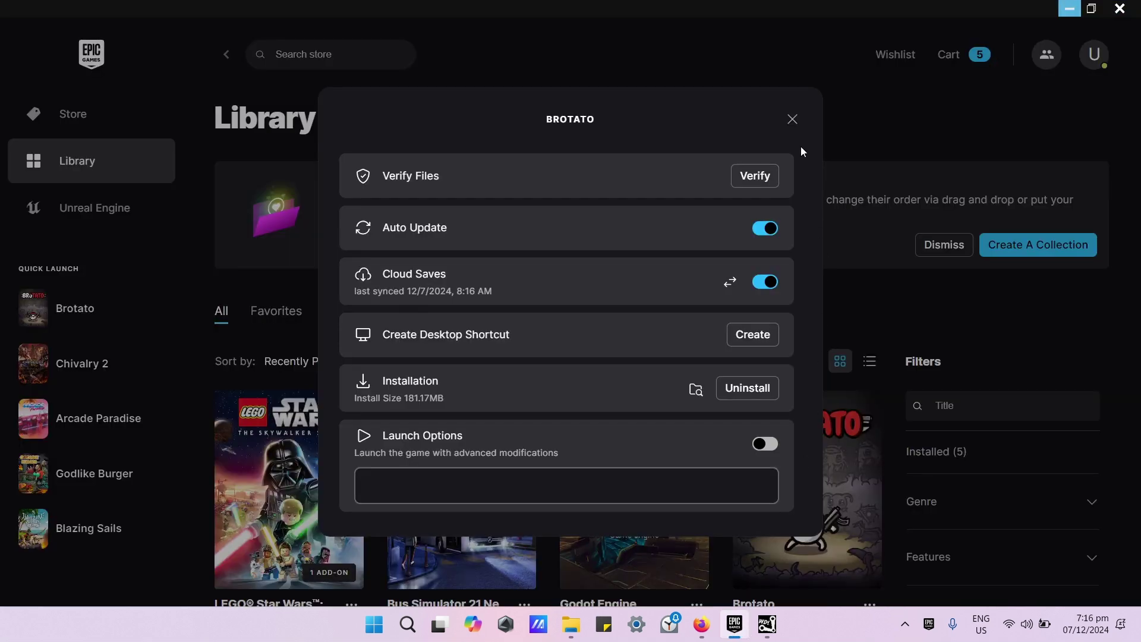
click(793, 122)
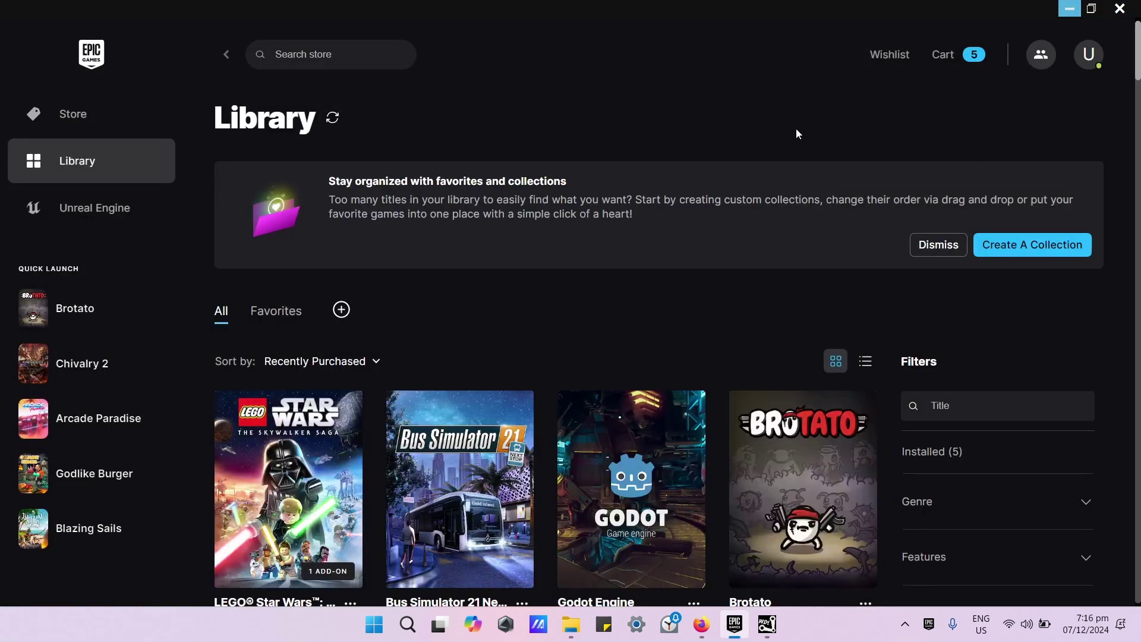
click(795, 492)
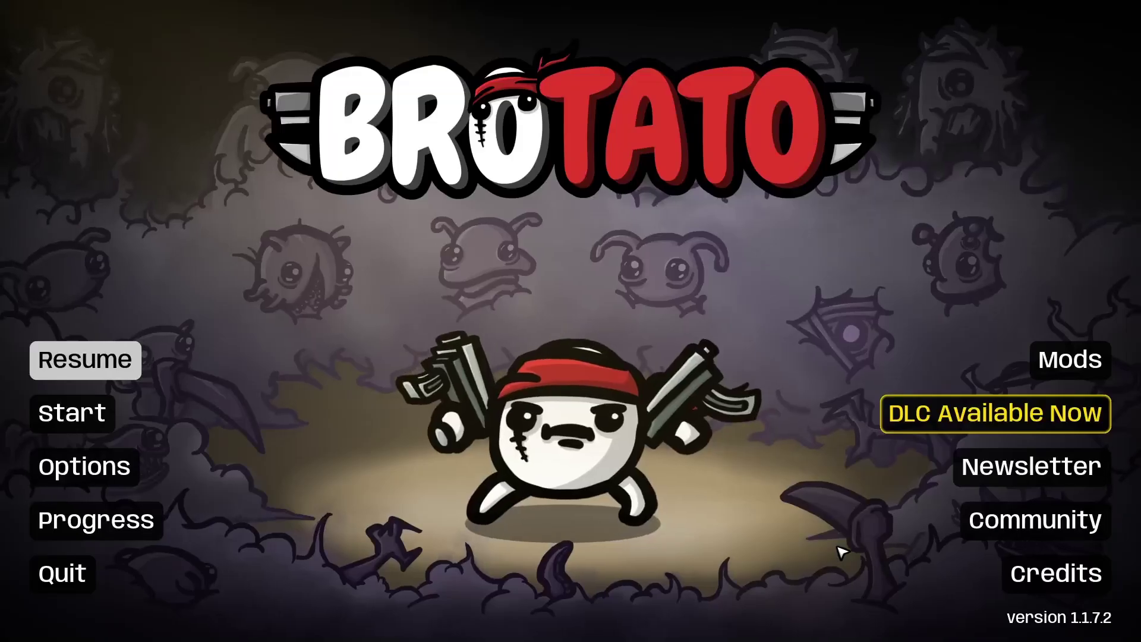
- Check the game's Mods list for Brotils, ContentLoader and QMtato, and return to the main menu
click(1062, 355)
mouse_move(351, 248)
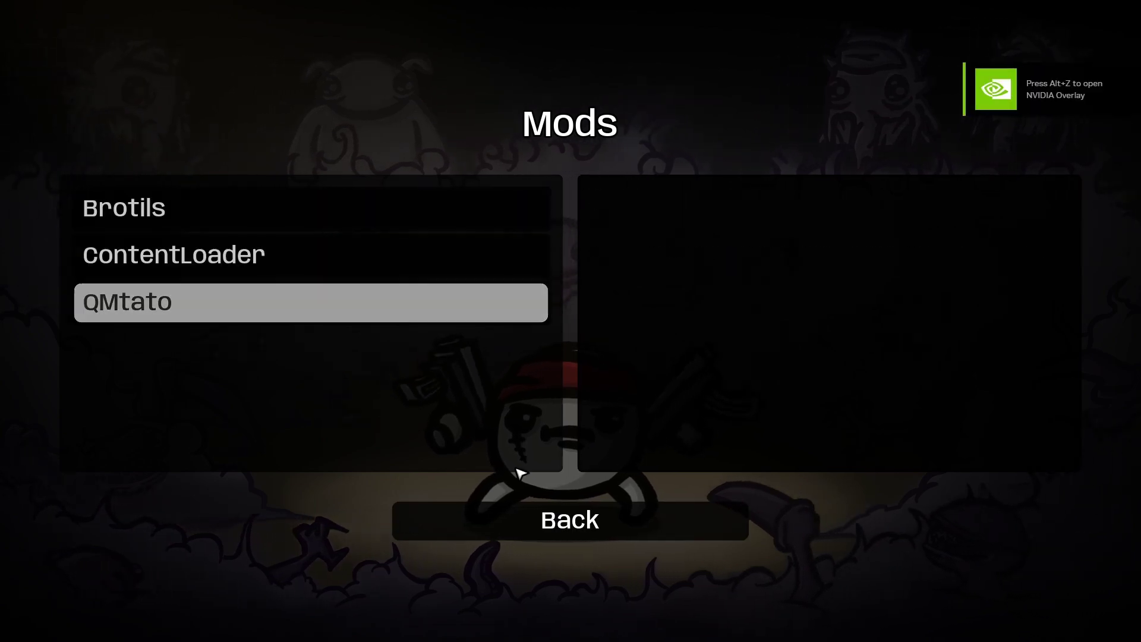
click(535, 522)
click(124, 469)
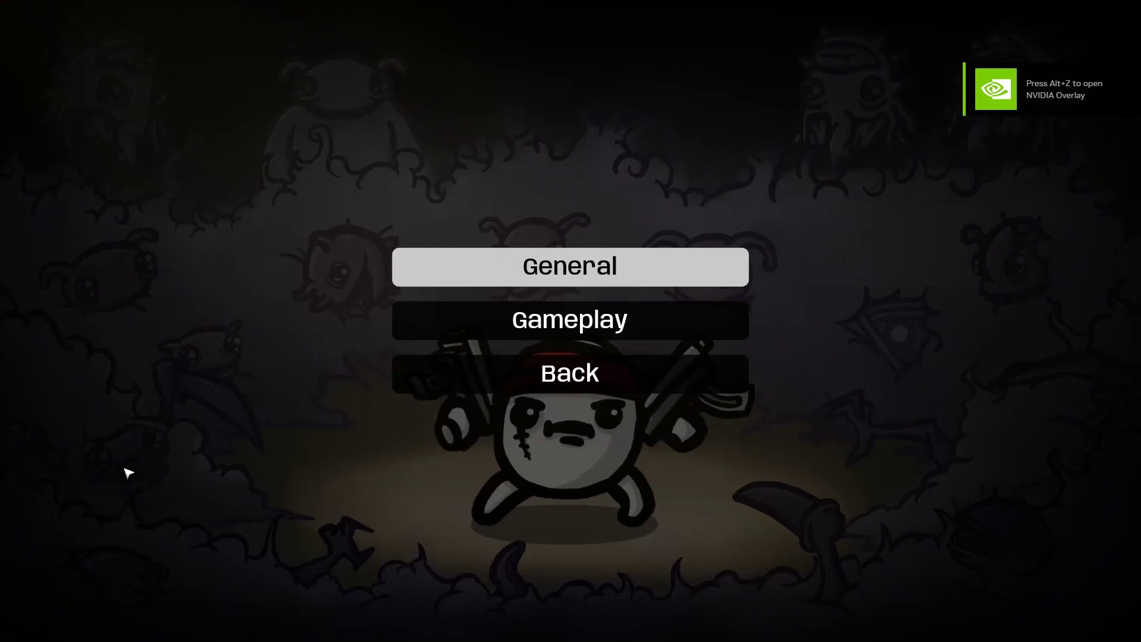
click(502, 362)
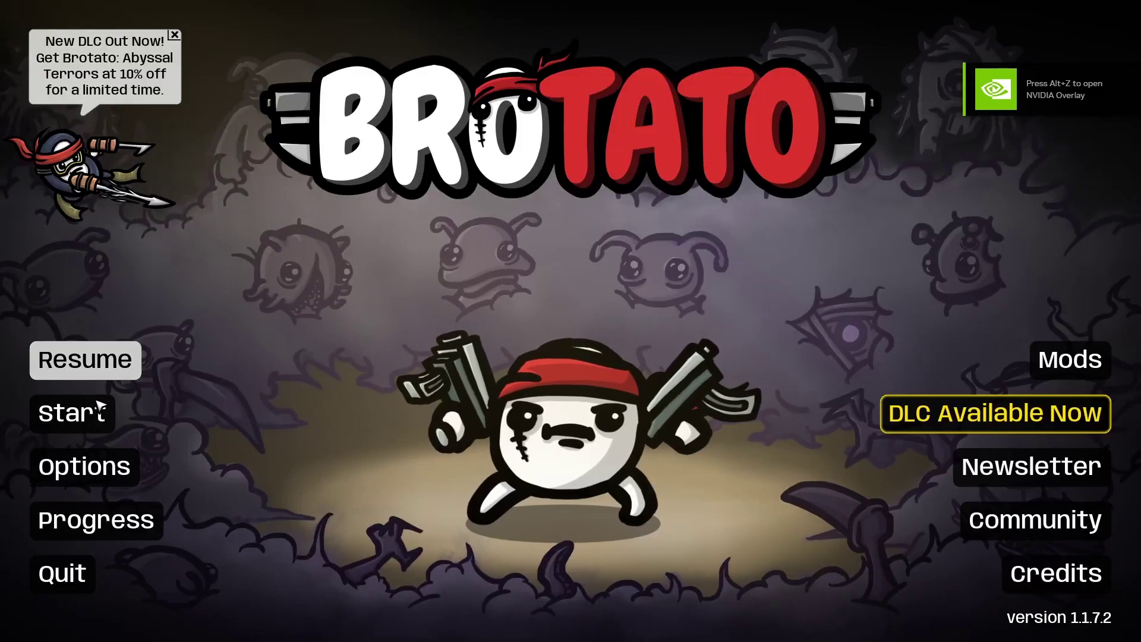
- Start a new run and look through the character roster, including the modded characters Tinker and Furion
click(97, 412)
mouse_move(956, 457)
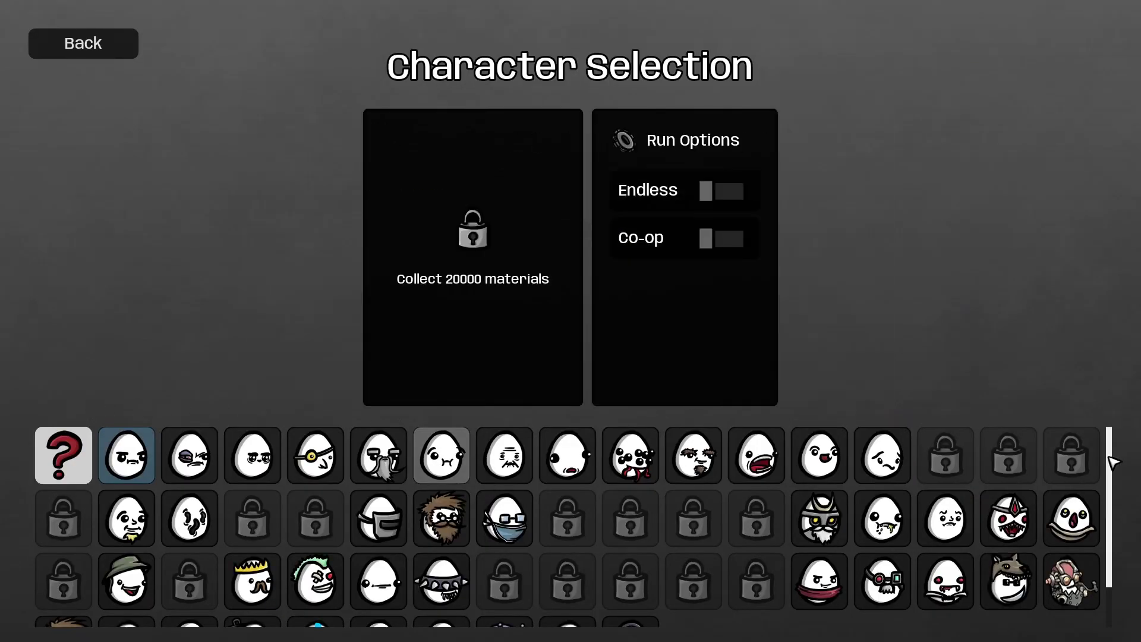
drag(1110, 458, 1115, 518)
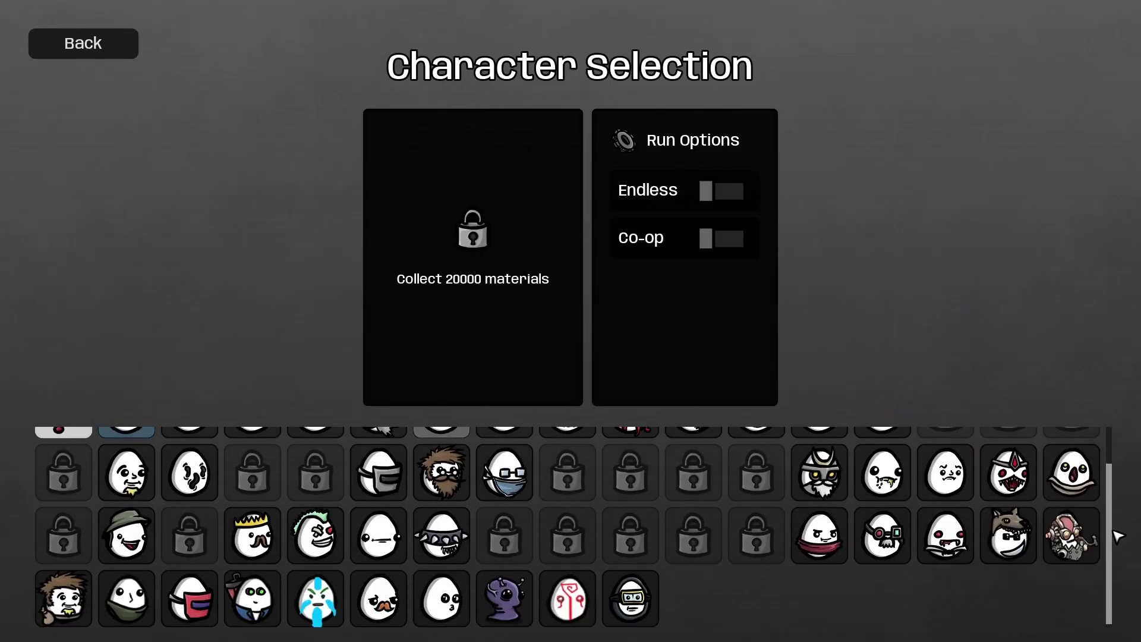
scroll(1117, 499, up, 2)
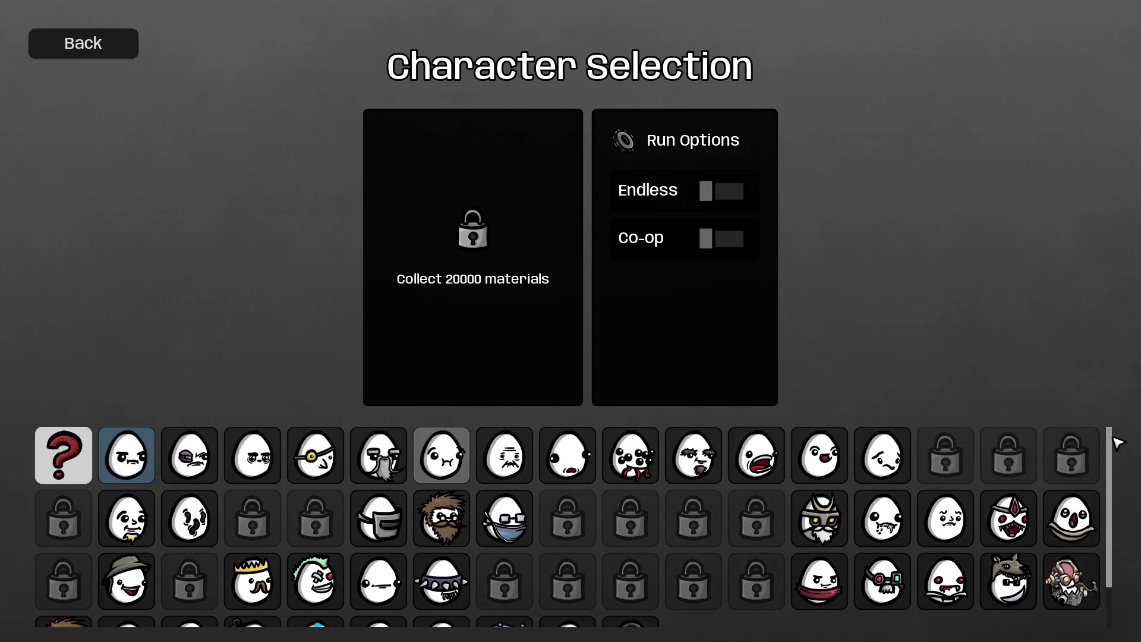
scroll(1115, 452, down, 2)
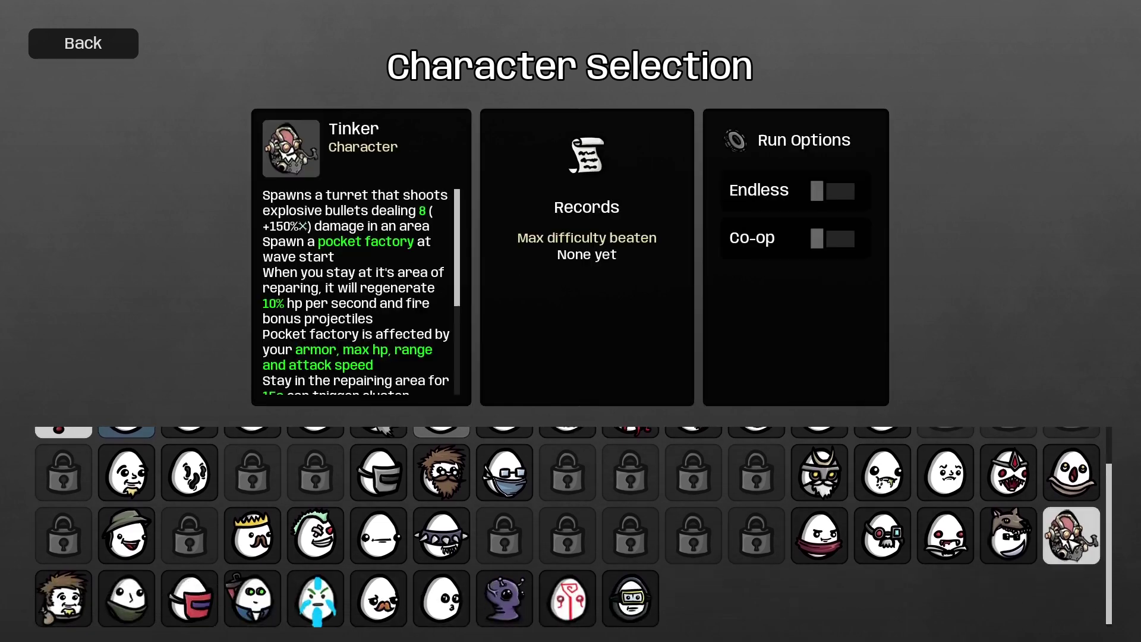
mouse_move(322, 603)
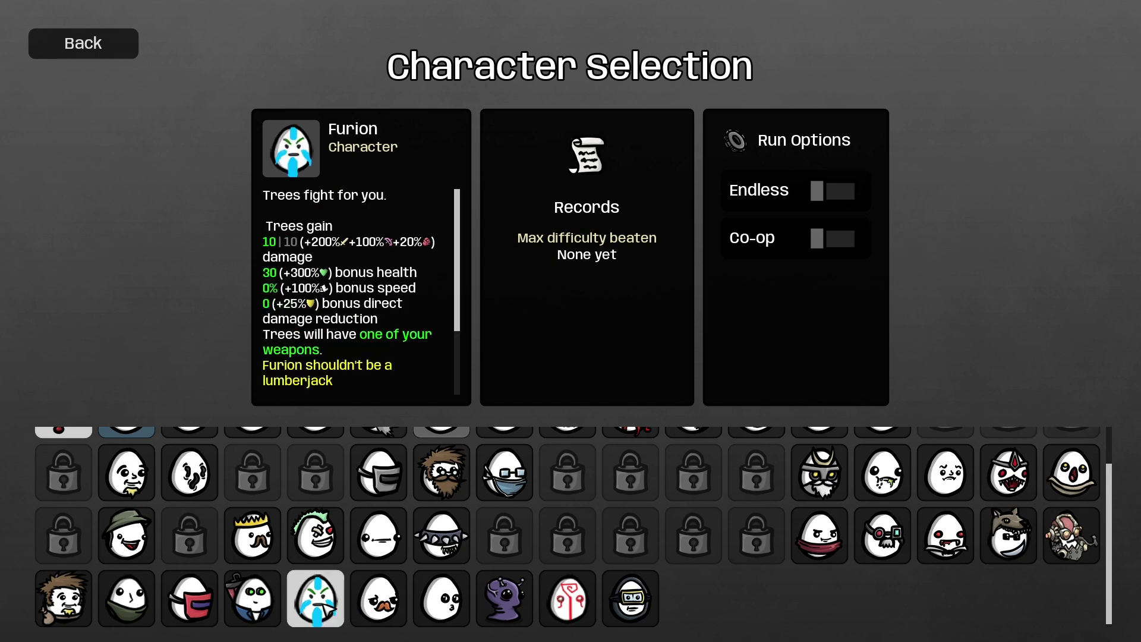
- Choose Juggernaut as the character with the Terra Blade weapon and begin the run at Danger 2
click(569, 599)
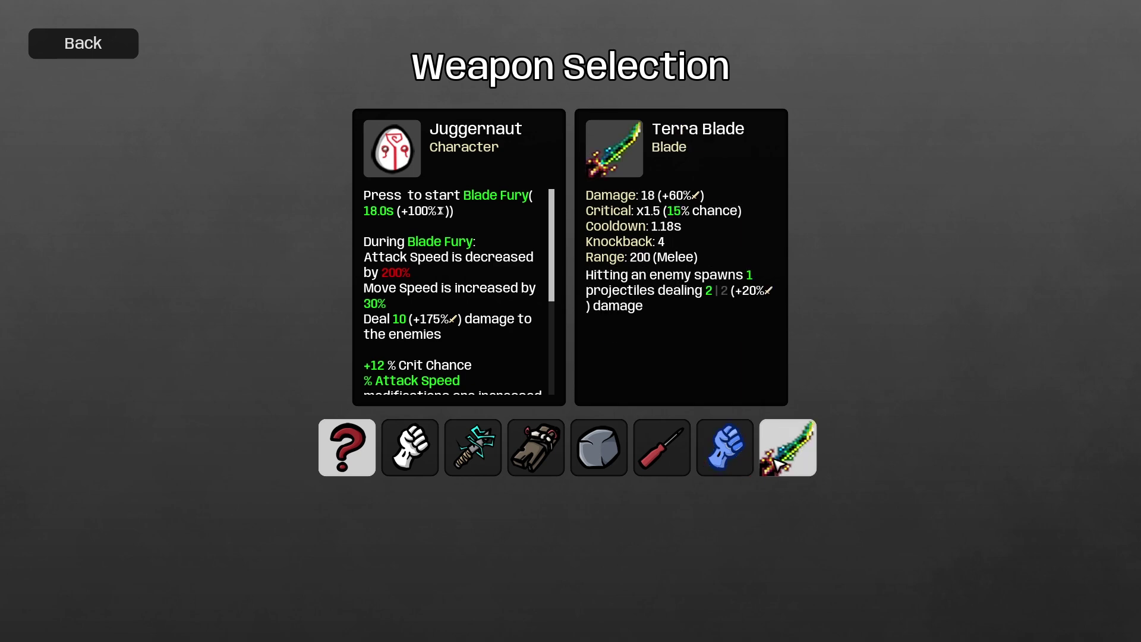
click(775, 463)
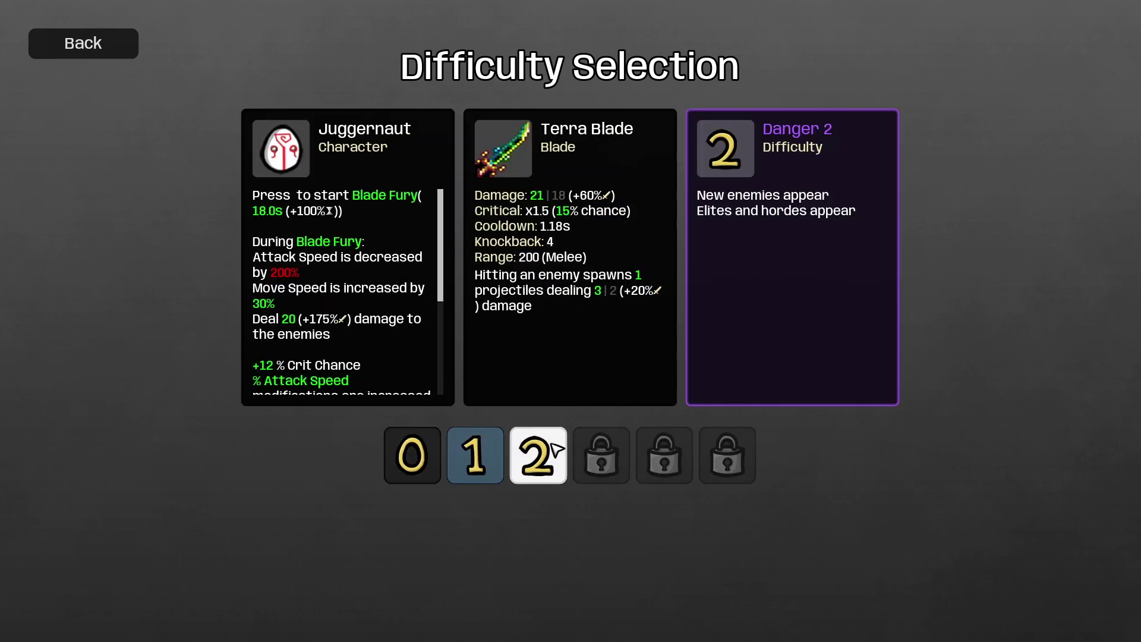
click(538, 455)
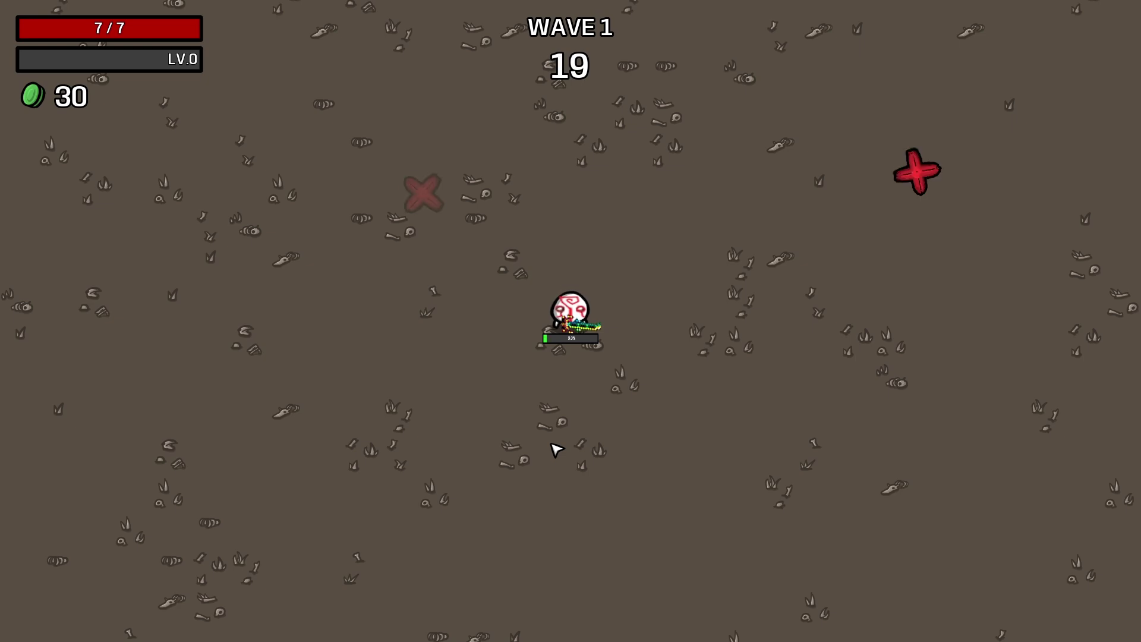
- Play through Wave 1, moving Juggernaut around the arena to fight enemies and collect materials, and choose the Nose upgrade (+5 Luck) at level-up
key(s)
key(a)
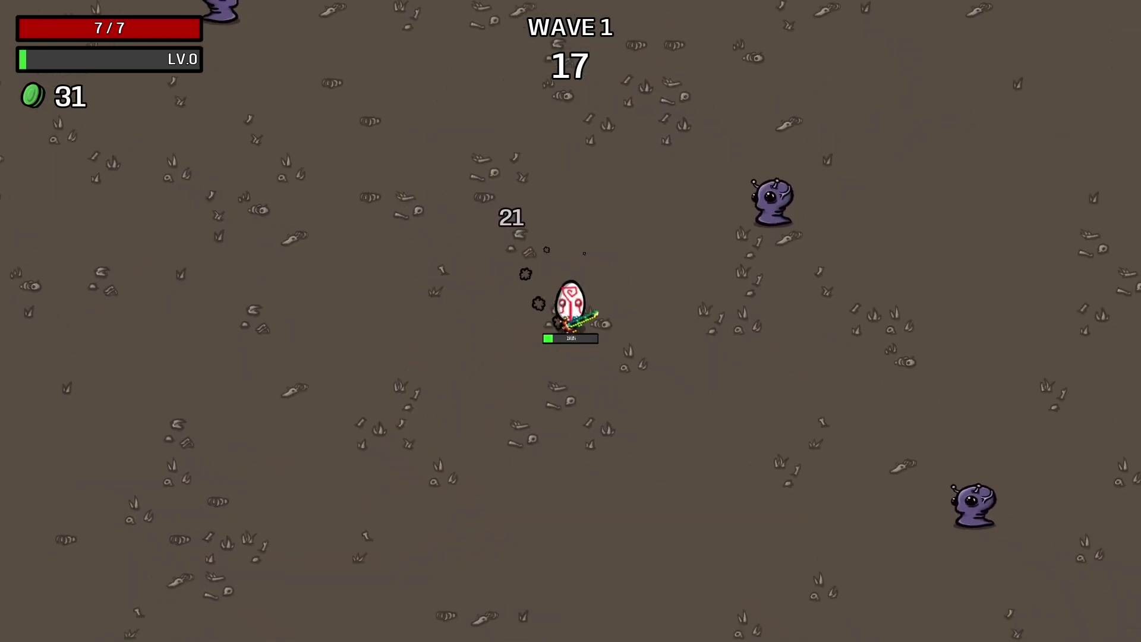
key(d)
key(w)
key(a)
key(s)
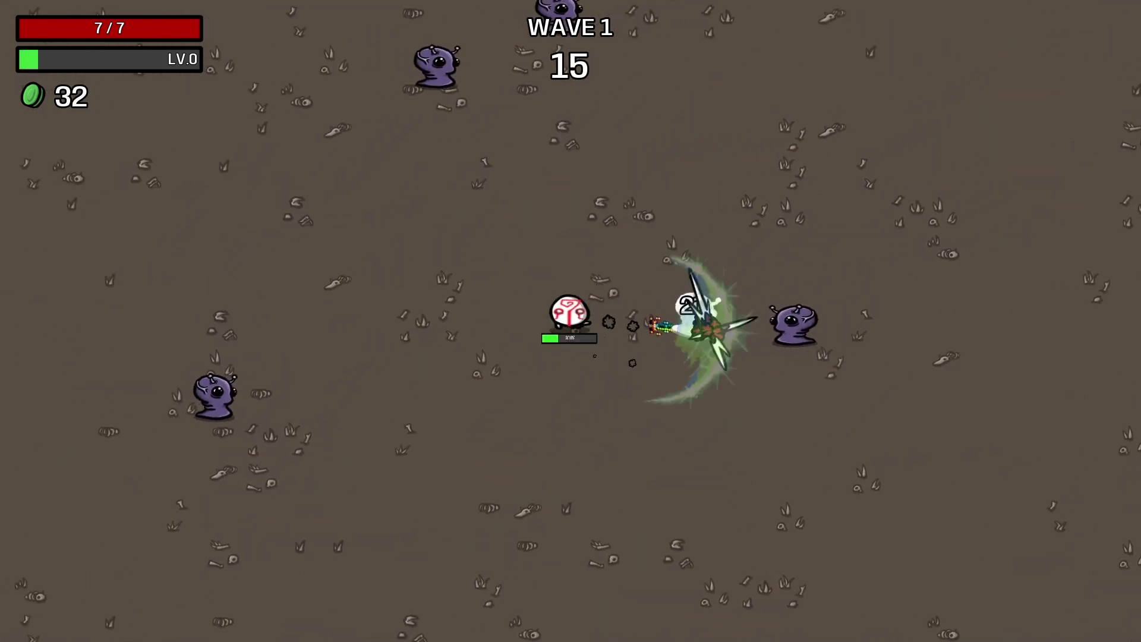
key(a)
key(w)
key(d)
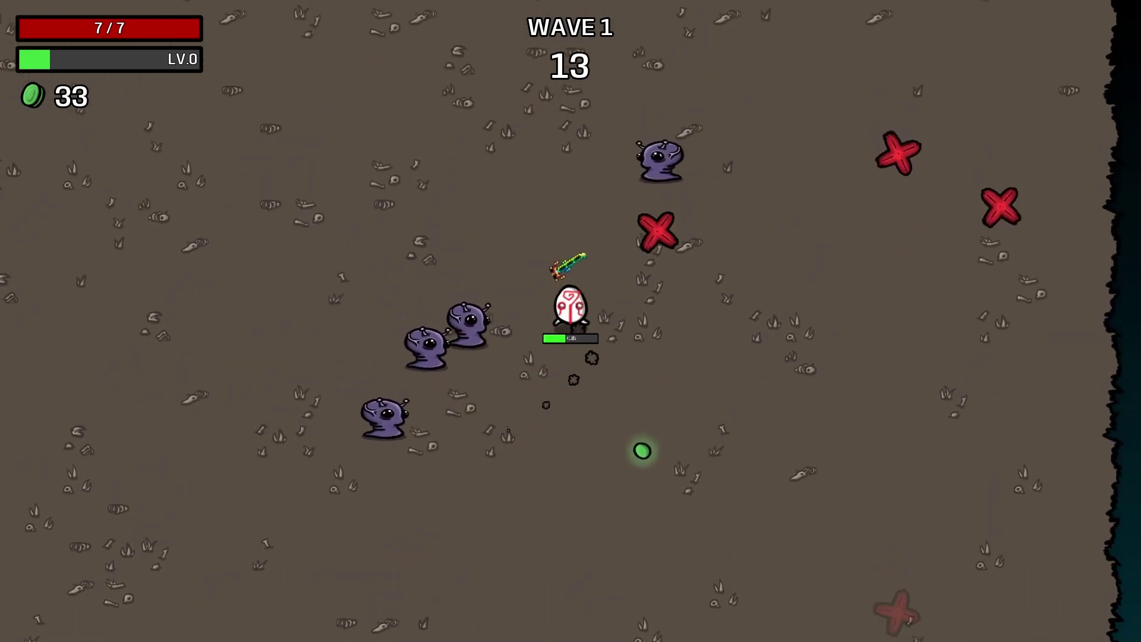
key(a)
key(d)
key(s)
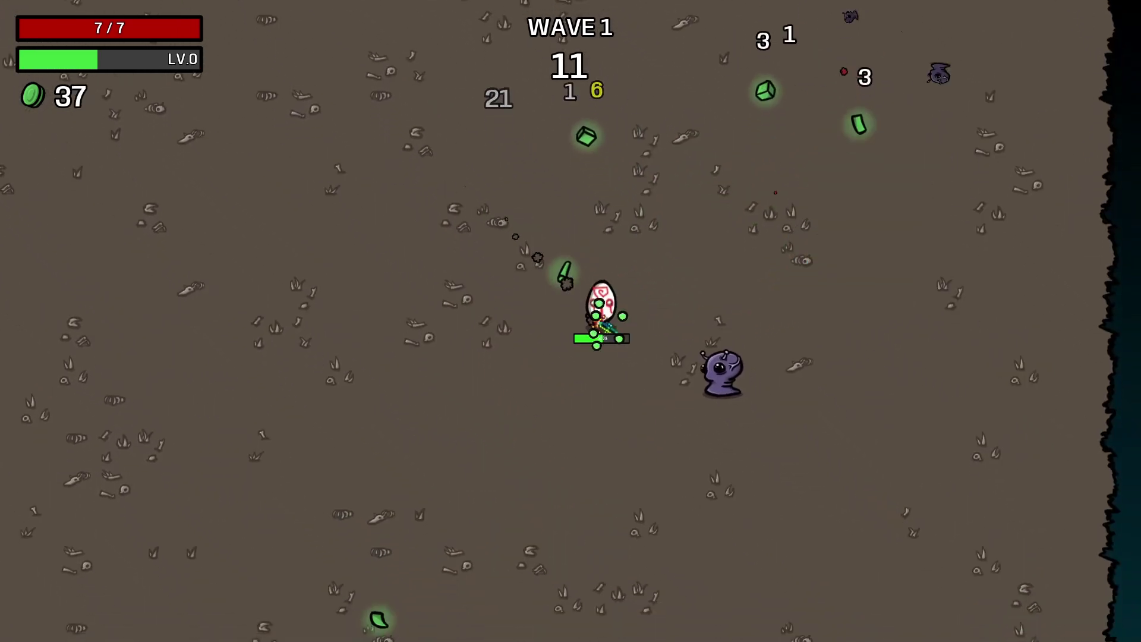
key(w)
key(a)
key(s)
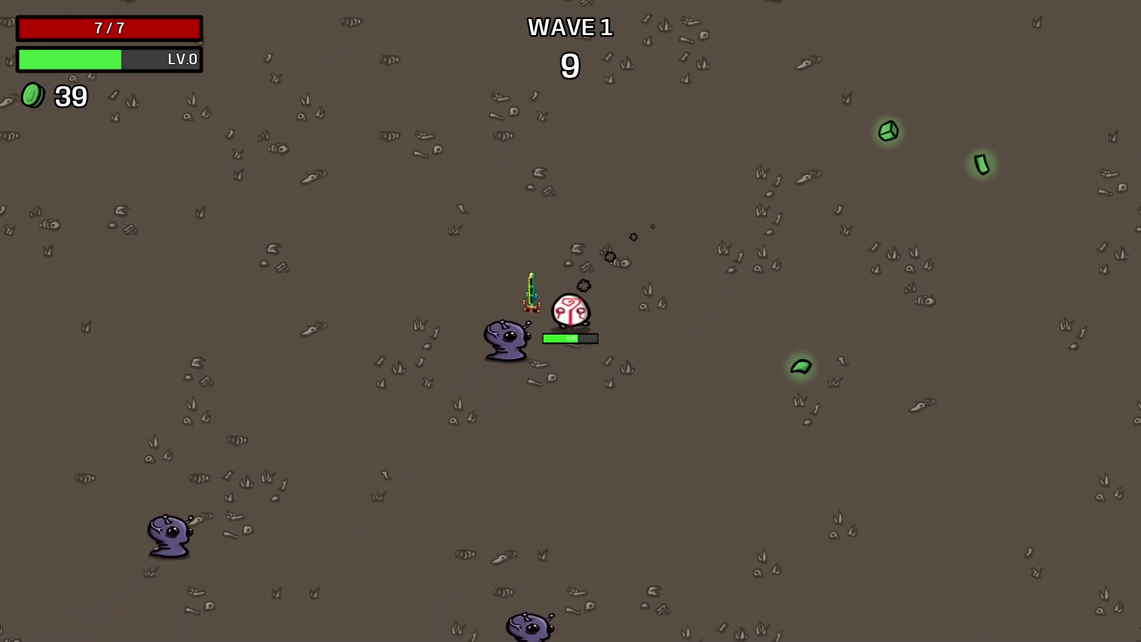
key(a)
key(s)
key(d)
key(w)
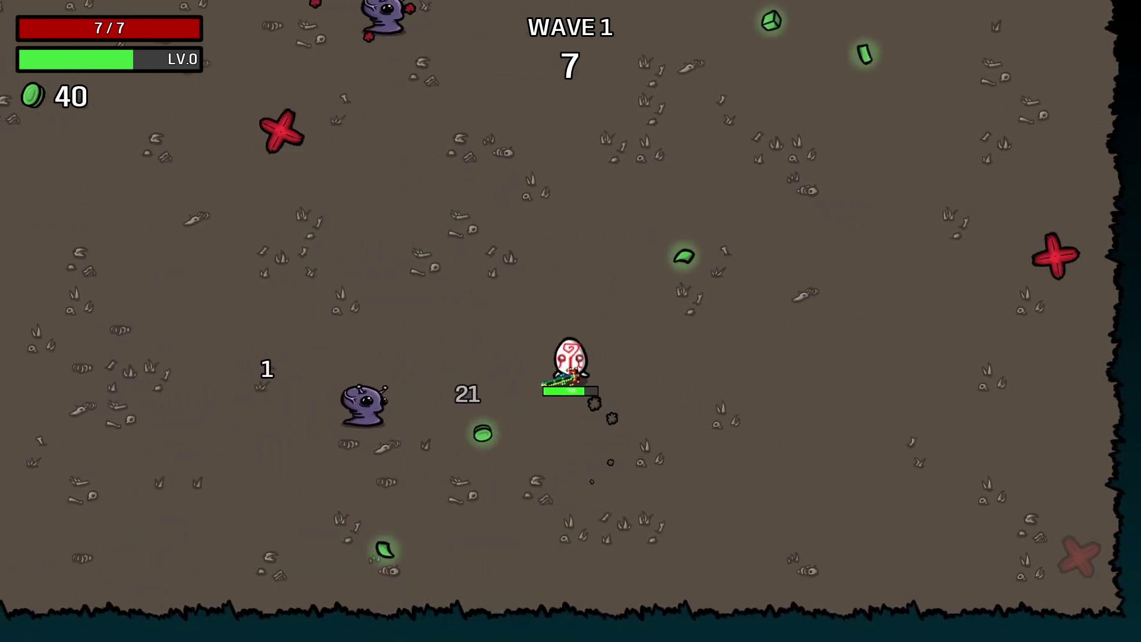
key(a)
key(a)
key(w)
key(d)
key(w)
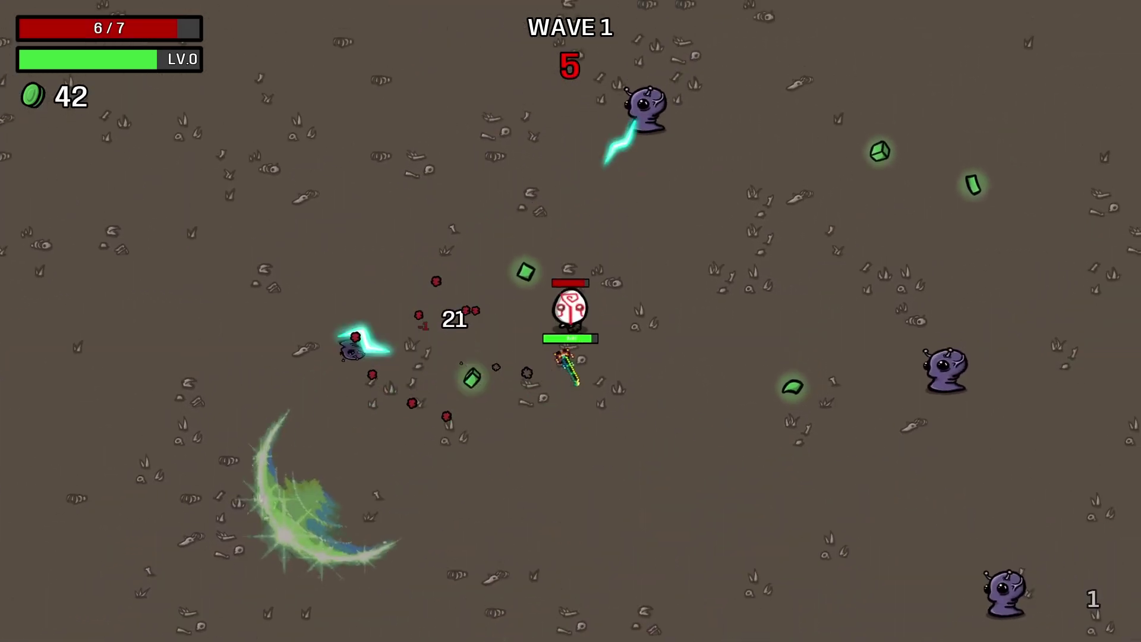
key(d)
key(w)
key(s)
key(d)
key(a)
key(s)
key(a)
key(w)
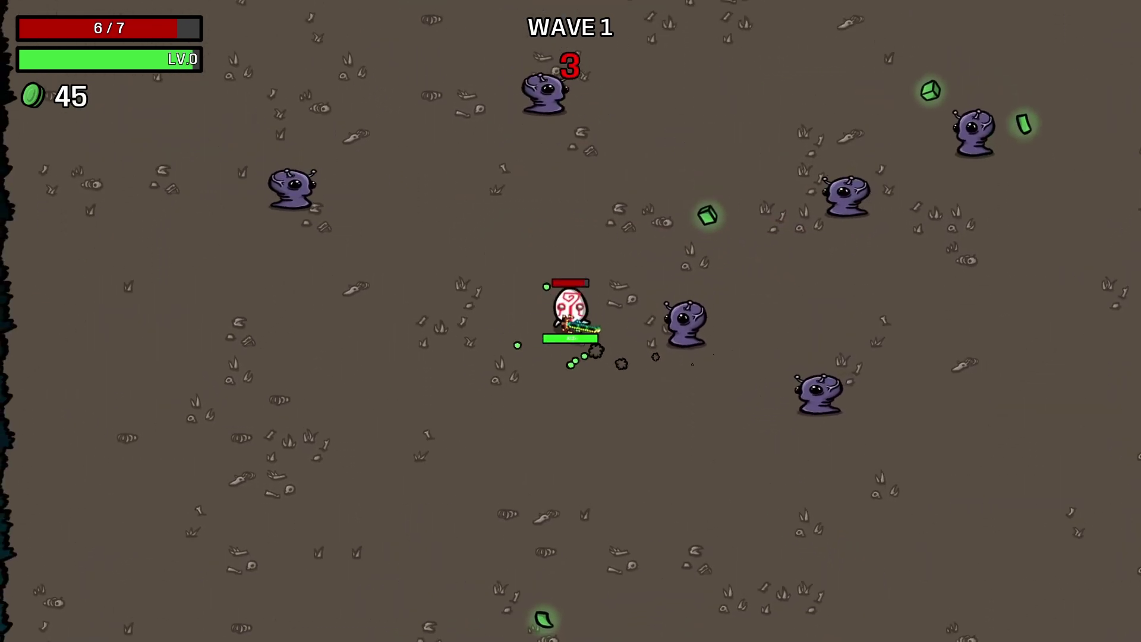
key(d)
key(d)
key(w)
key(a)
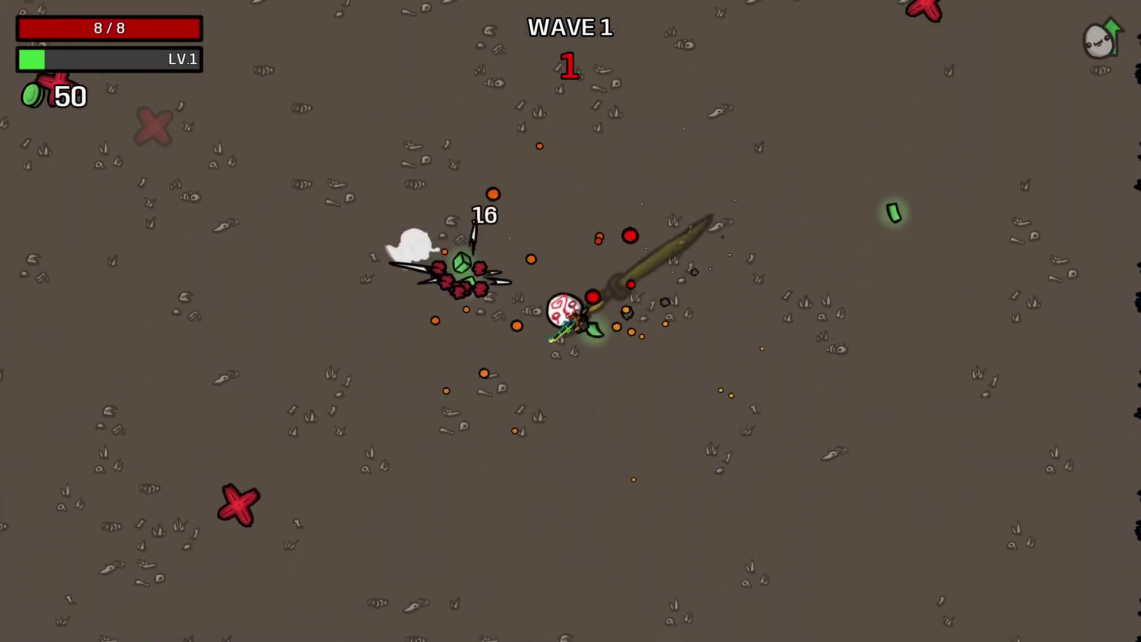
key(a)
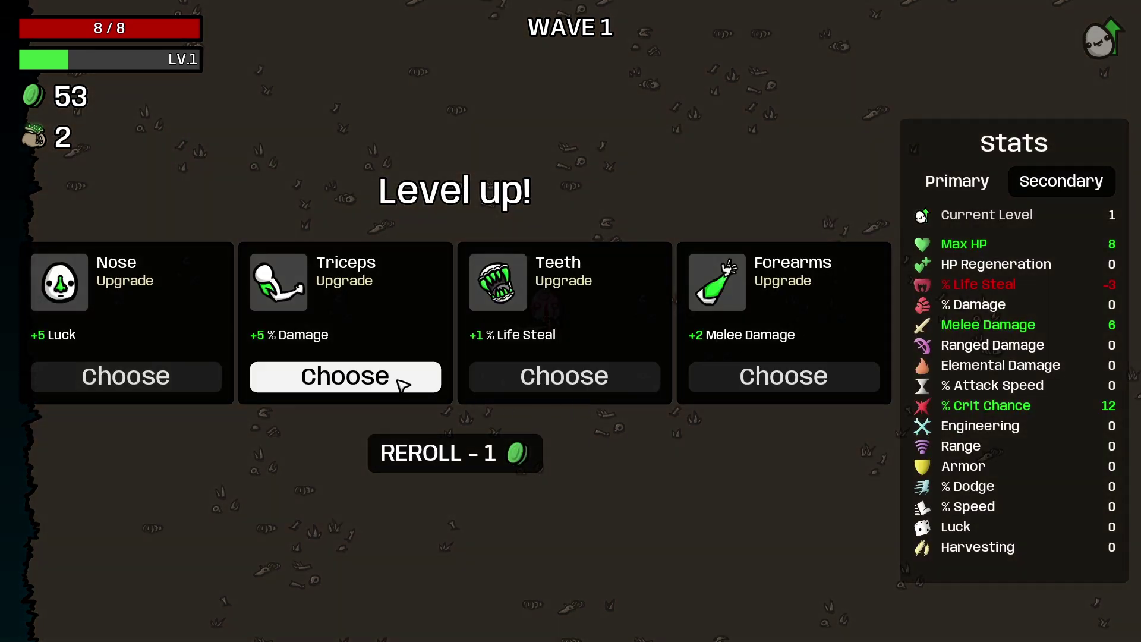
click(205, 387)
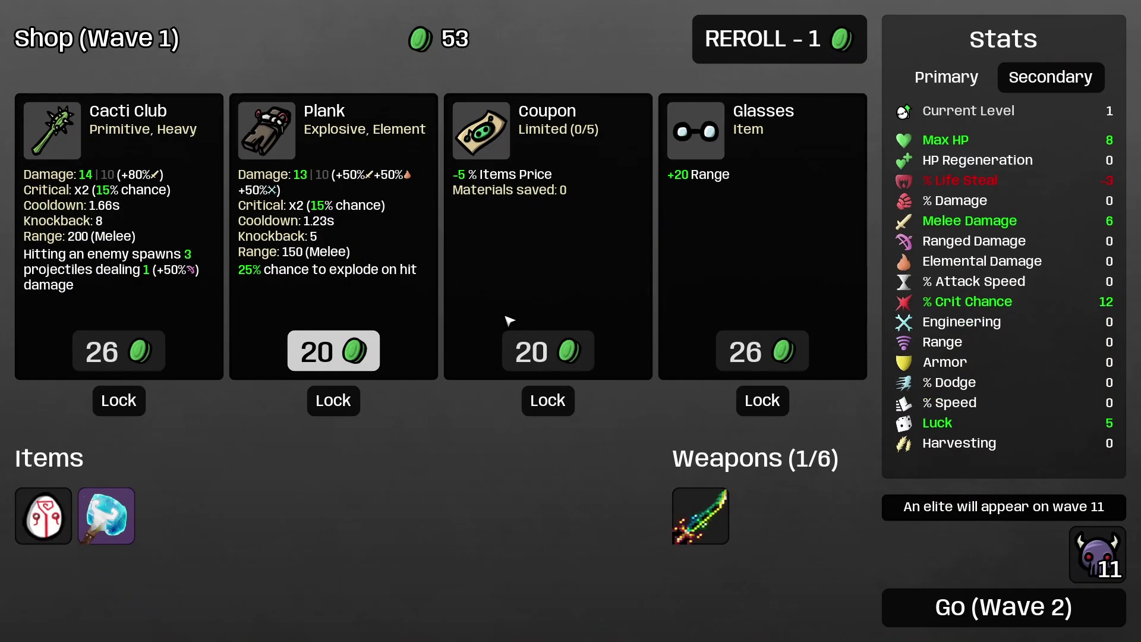